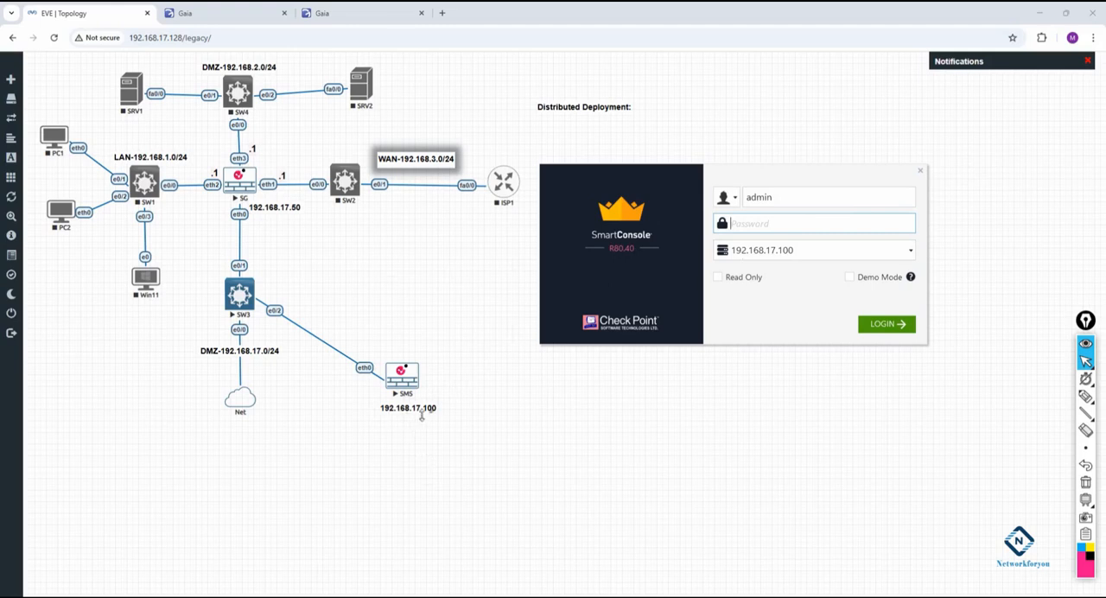
- Log in to the management server at 192.168.17.100 with the administrator account password and keep the console window maximized
type("admin12")
key("Return")
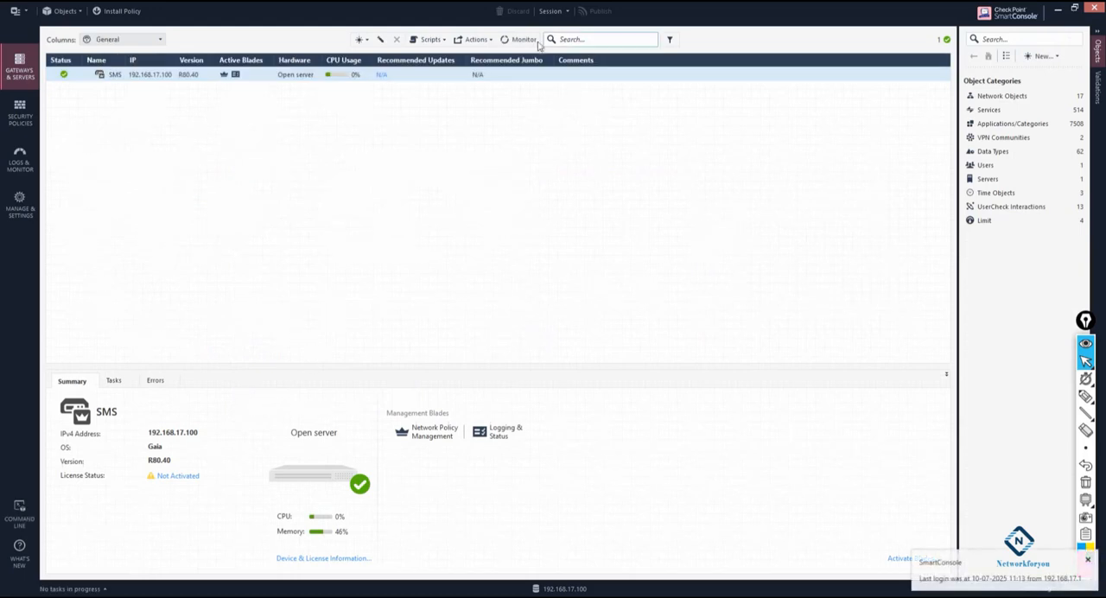
left_click_drag(410, 18, 613, 191)
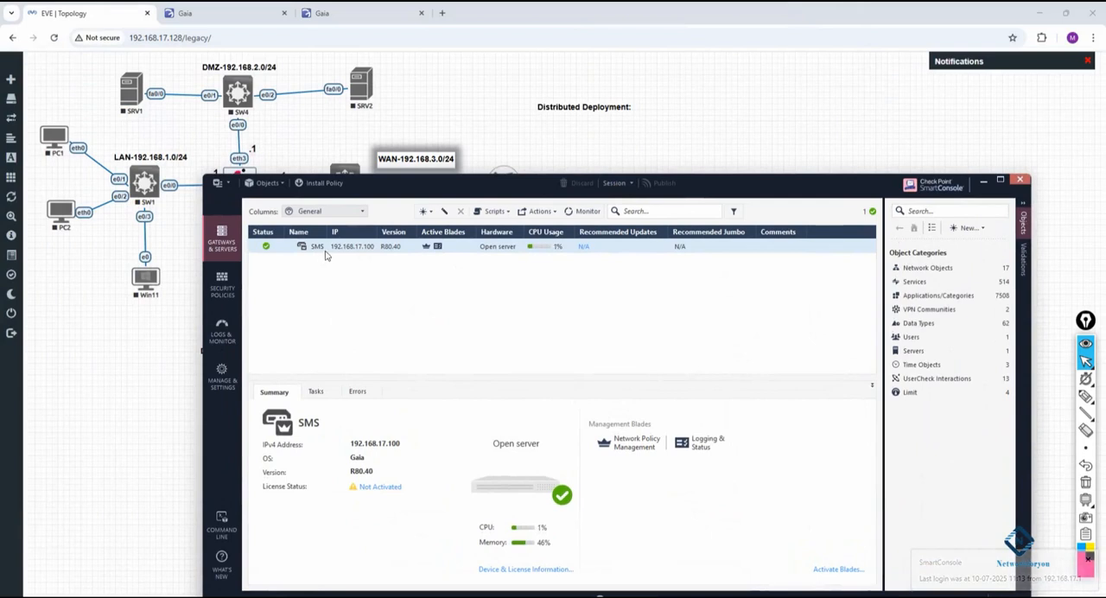
left_click(1001, 181)
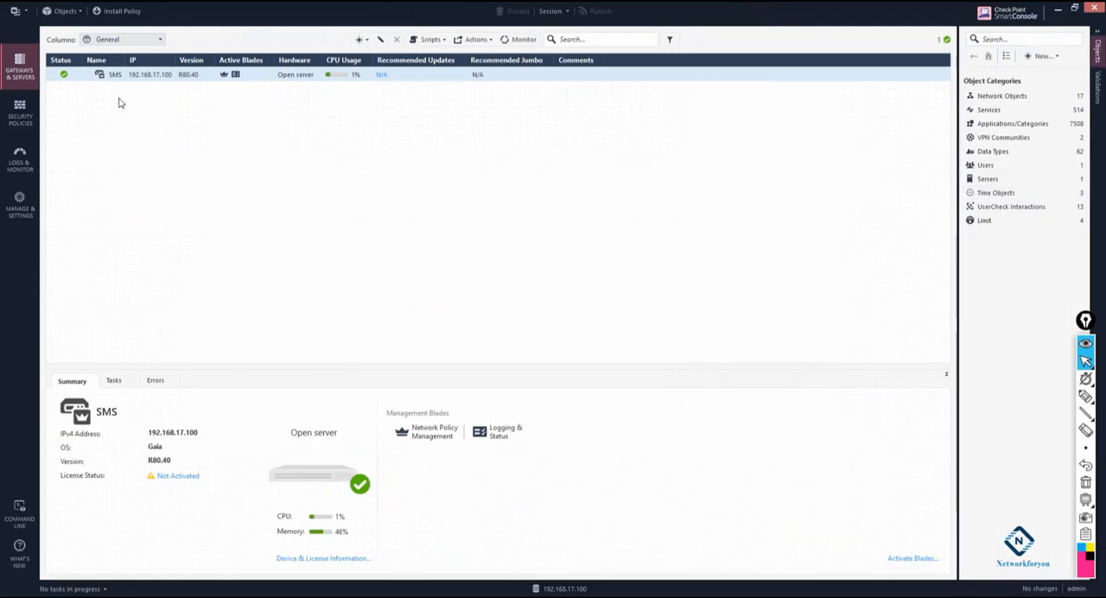
- Start creating a new Check Point Security Gateway in Wizard Mode and name it SG
mouse_move(224, 78)
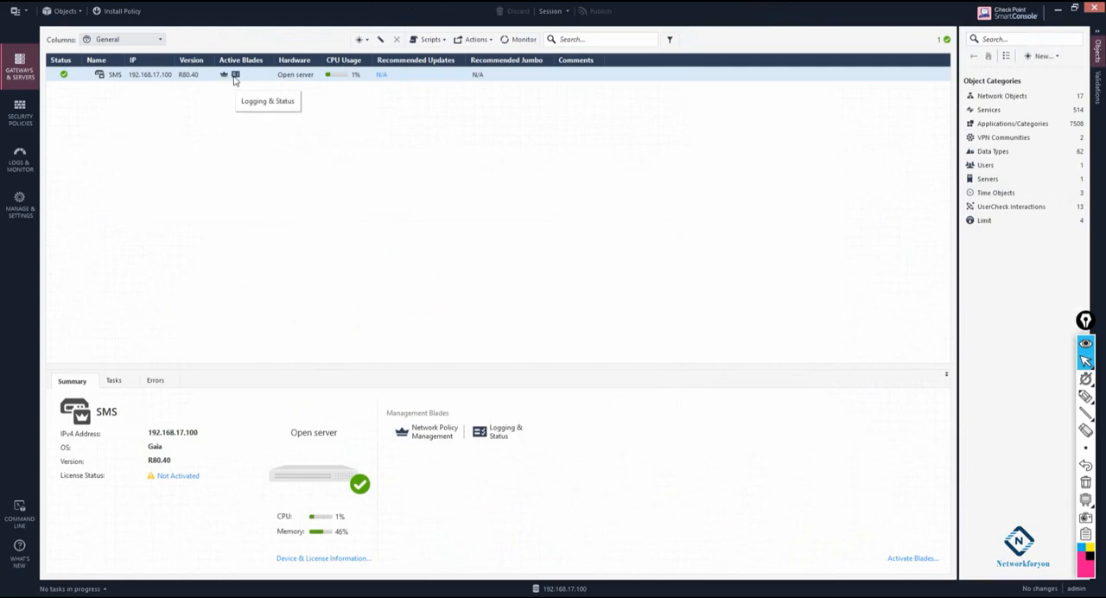
left_click(359, 40)
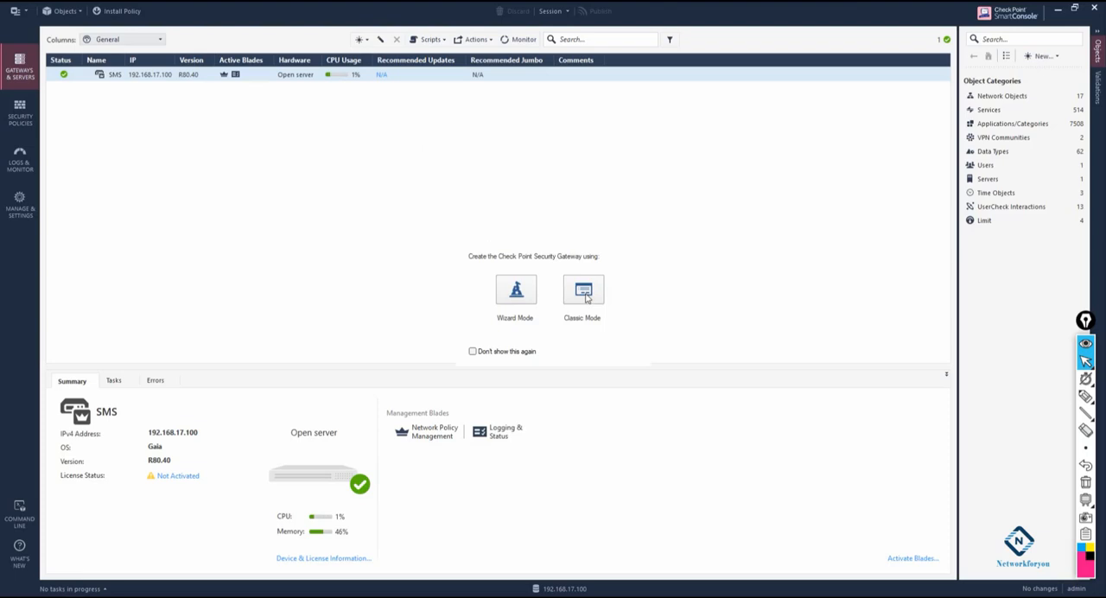
left_click(523, 290)
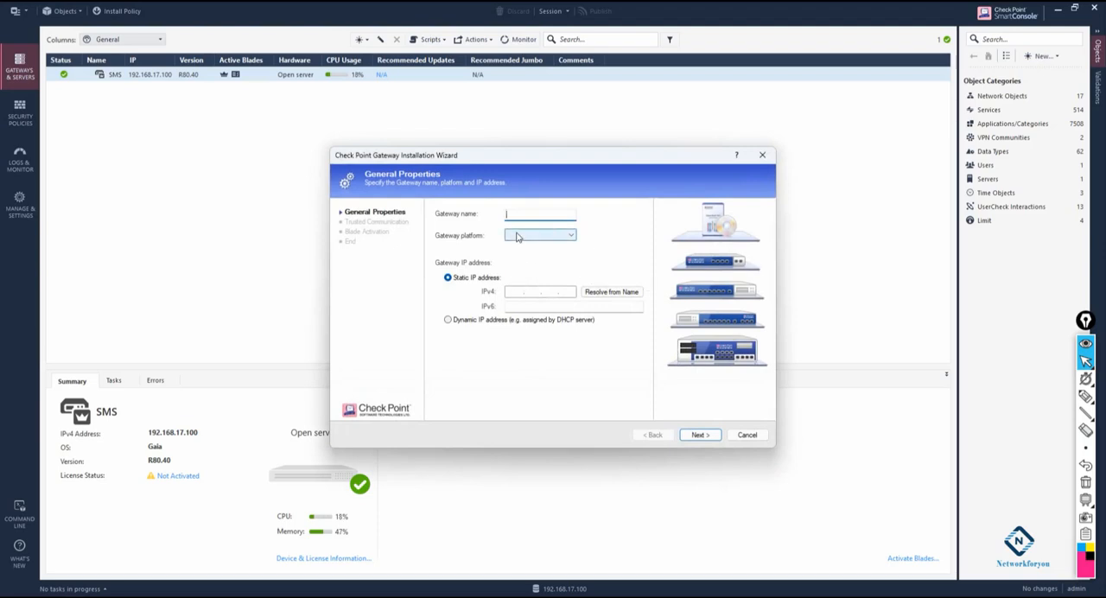
type("SG")
- Switch to Chrome and check the security gateway's product type and platform in its Gaia Portal overview
left_click(543, 235)
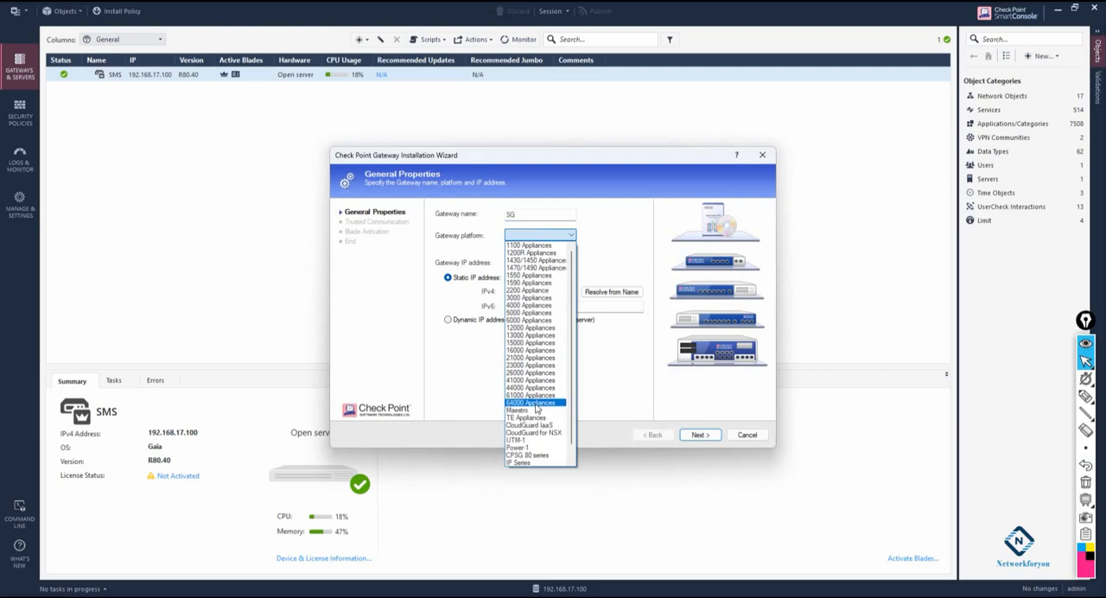
scroll(537, 409, "down", 1)
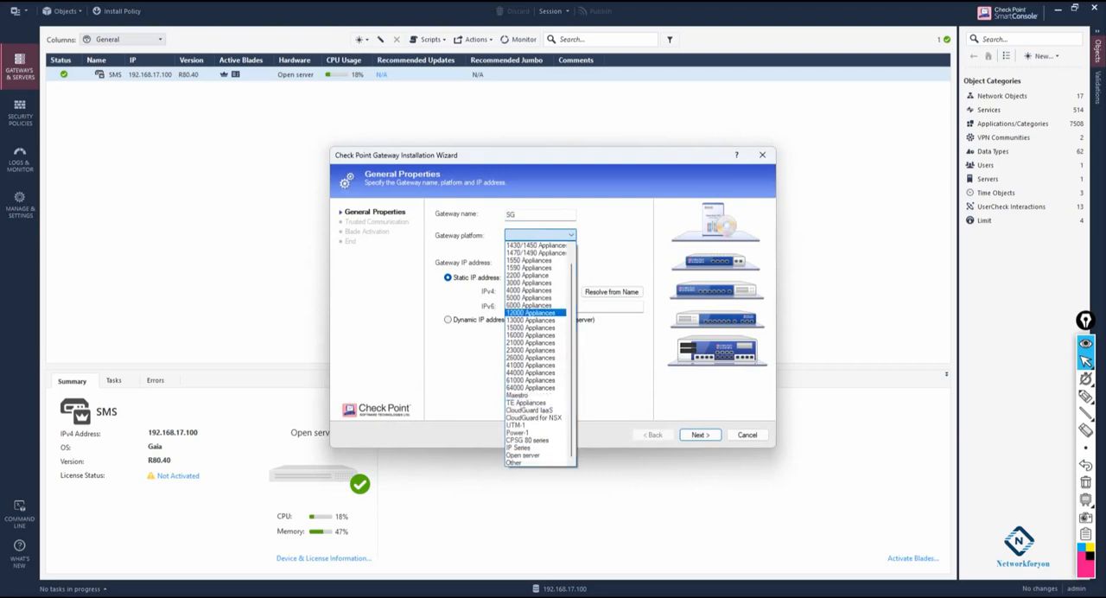
left_click(147, 553)
left_click(248, 20)
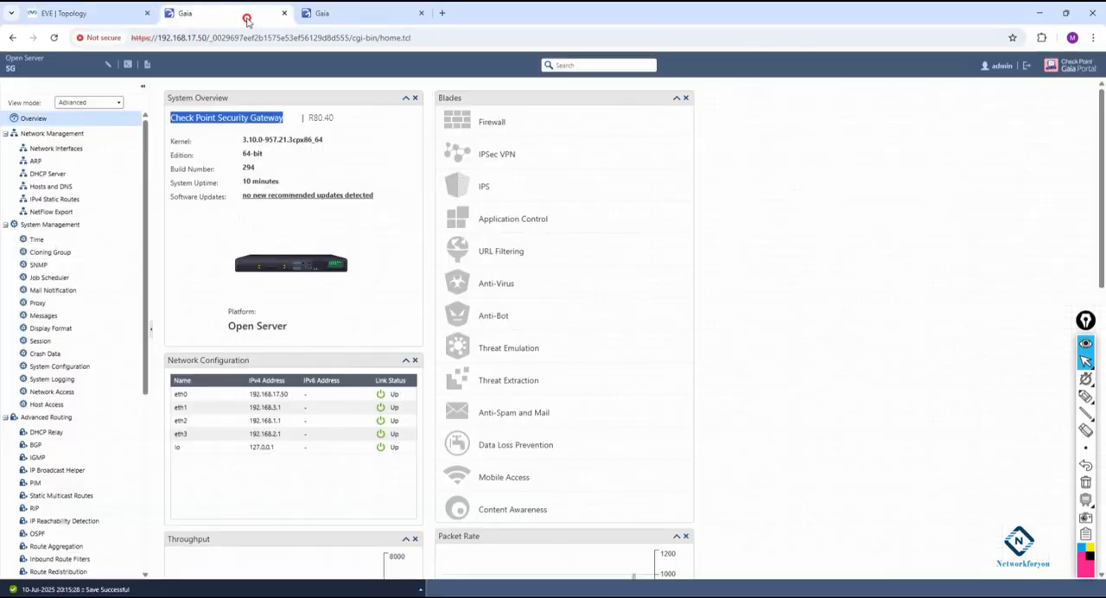
left_click_drag(298, 328, 224, 327)
left_click_drag(284, 121, 180, 123)
left_click_drag(290, 328, 228, 329)
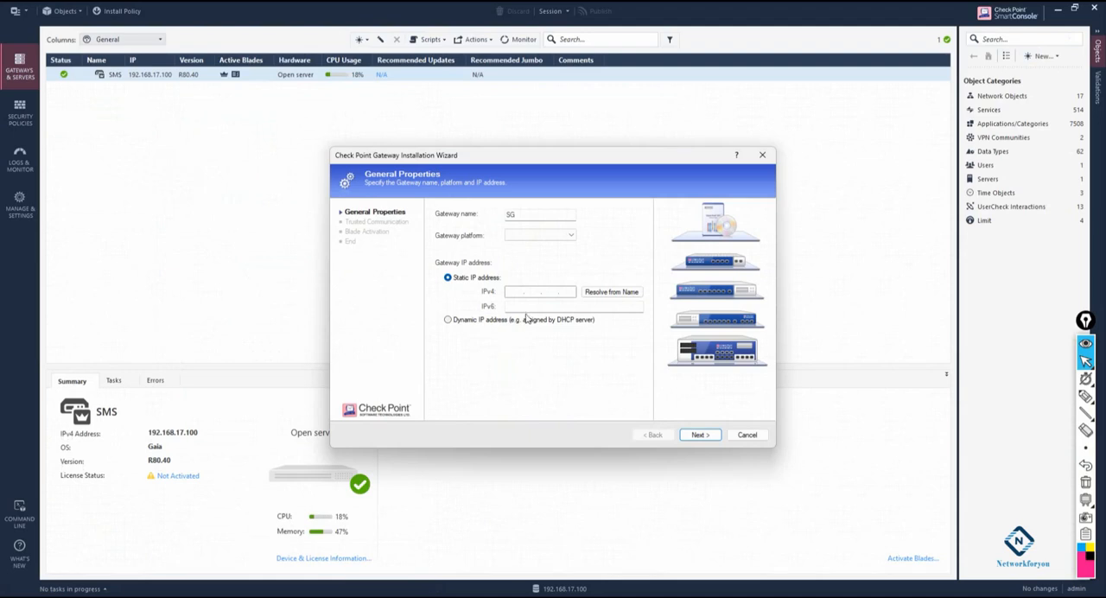
- Set the platform of the new SG gateway to Open server in the installation wizard
left_click(541, 238)
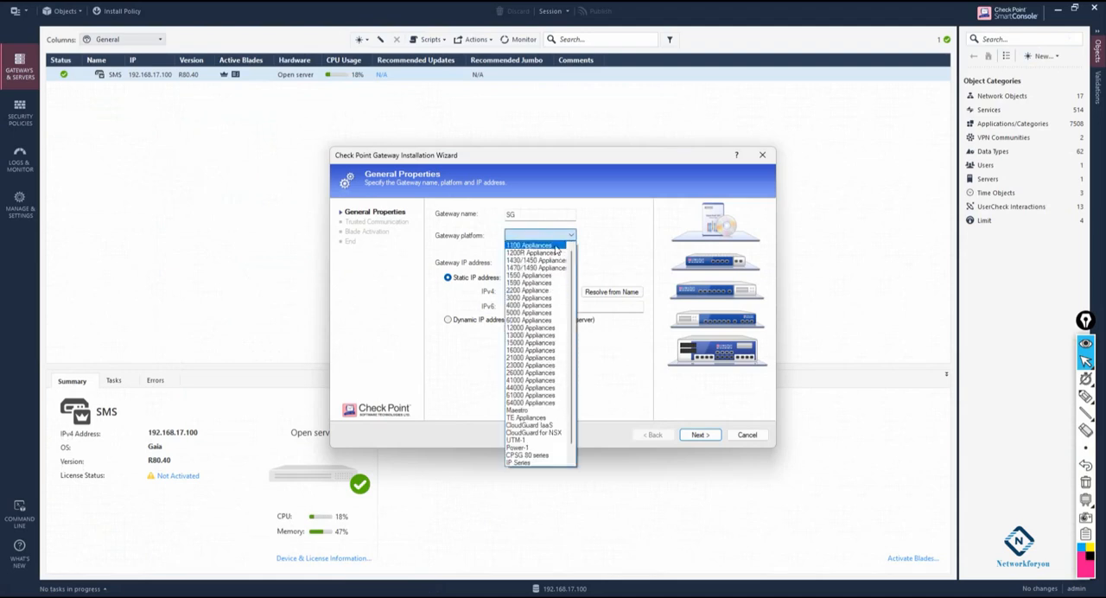
scroll(540, 415, "down", 2)
left_click(522, 456)
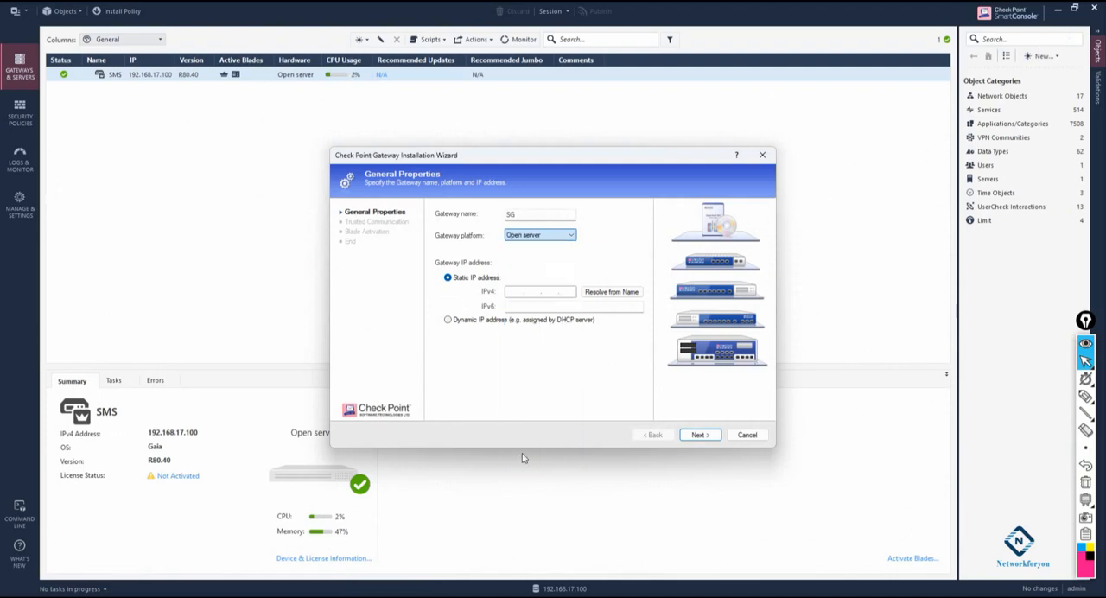
- Consult the EVE topology for the gateway's address, set its static IPv4 to 192.168.17.50, and continue to trusted communication
left_click(517, 291)
mouse_move(145, 596)
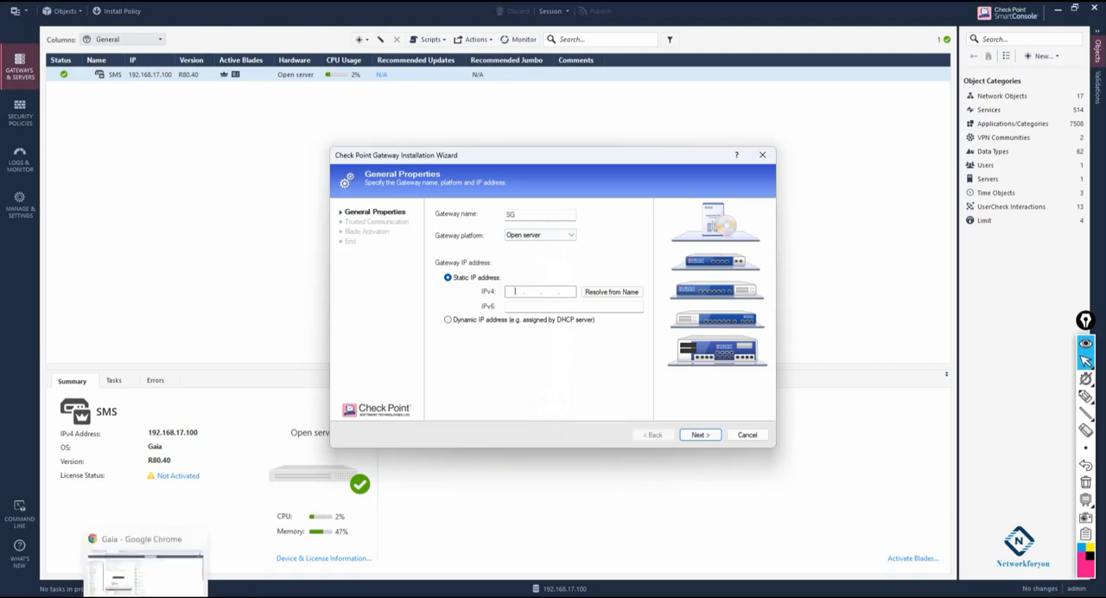
left_click(128, 550)
left_click(100, 10)
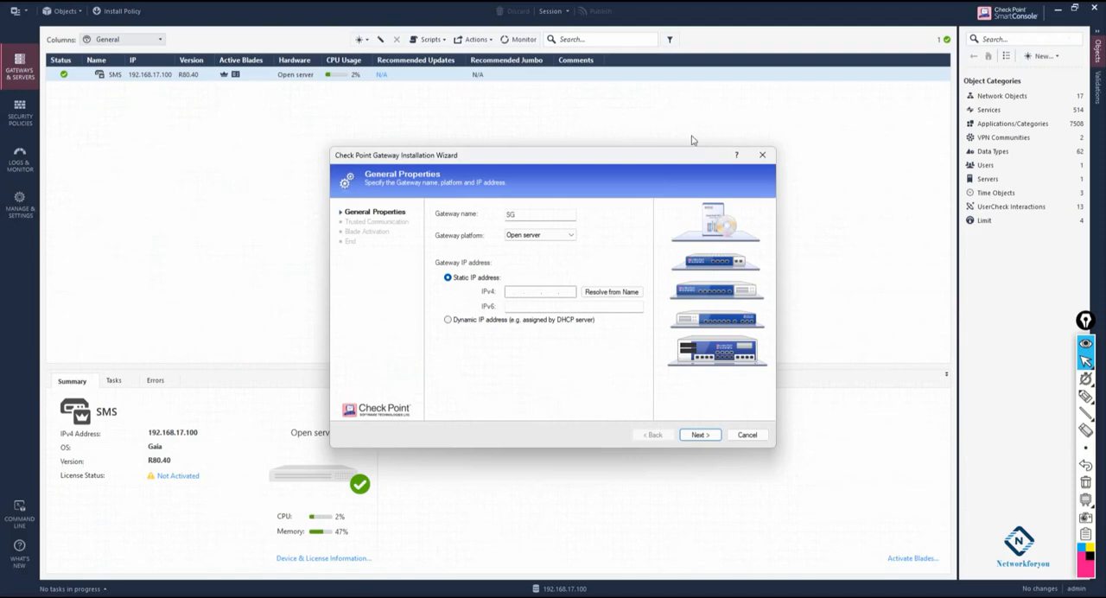
type("92168175")
left_click(698, 437)
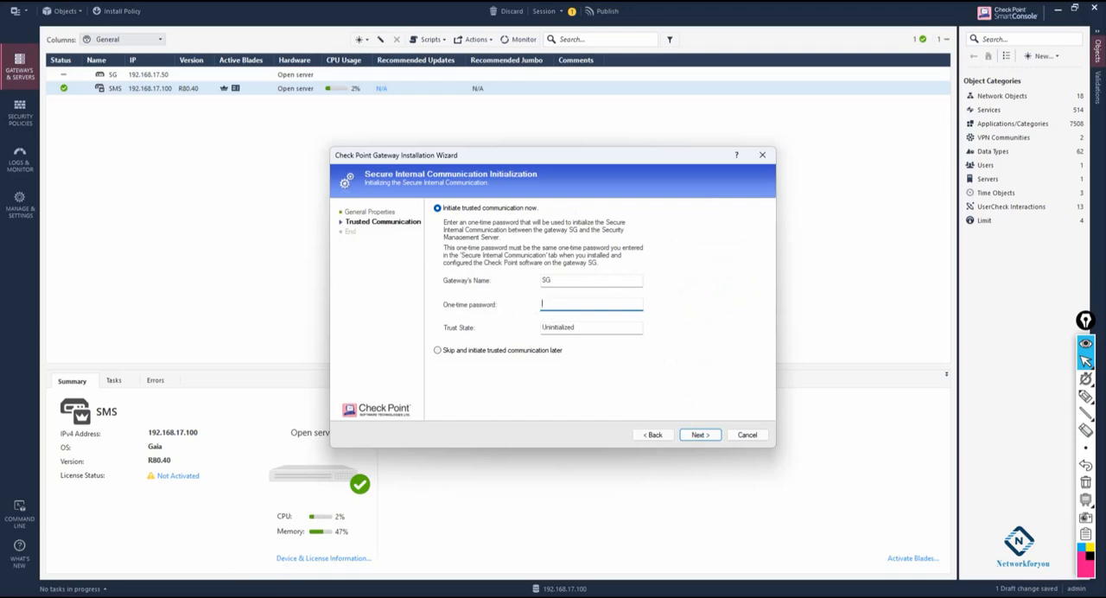
- Try to initiate trusted communication with SG using candidate one-time passwords
mouse_move(145, 597)
left_click(136, 550)
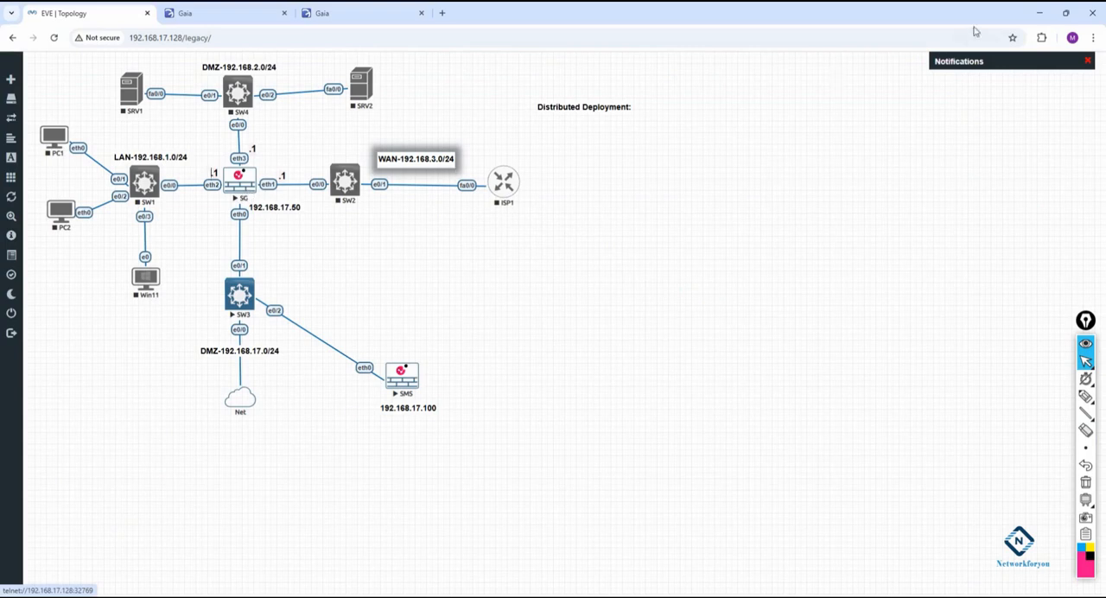
left_click(1040, 13)
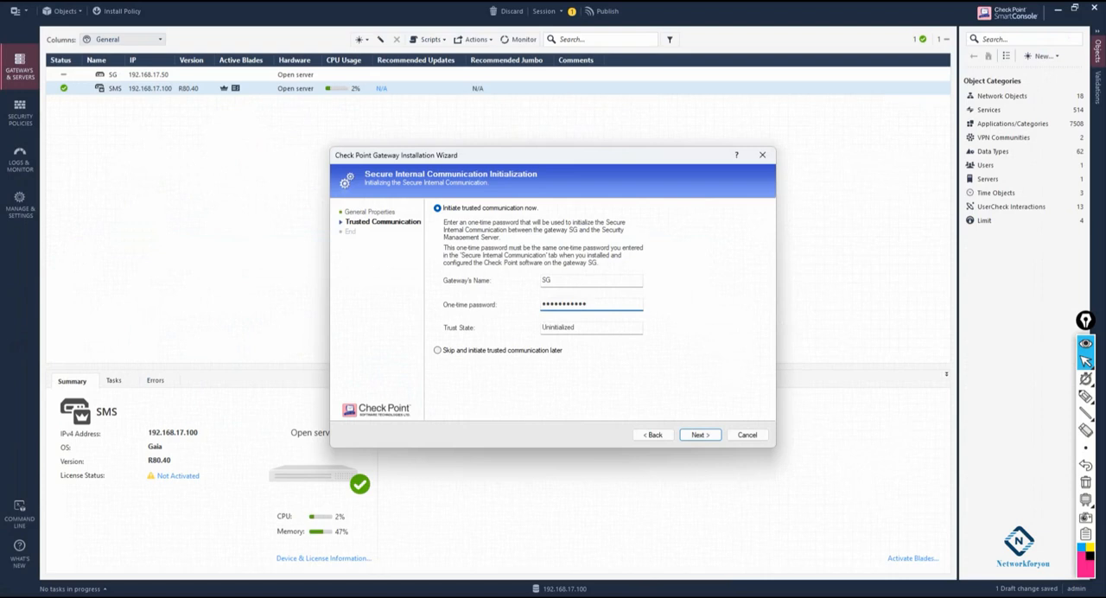
left_click(699, 435)
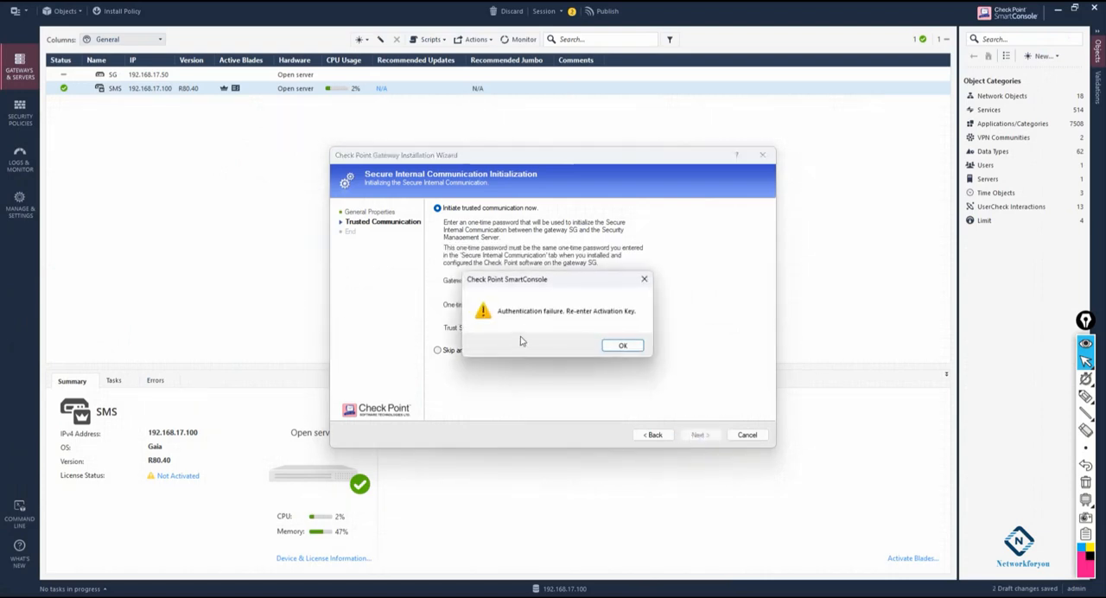
left_click(630, 347)
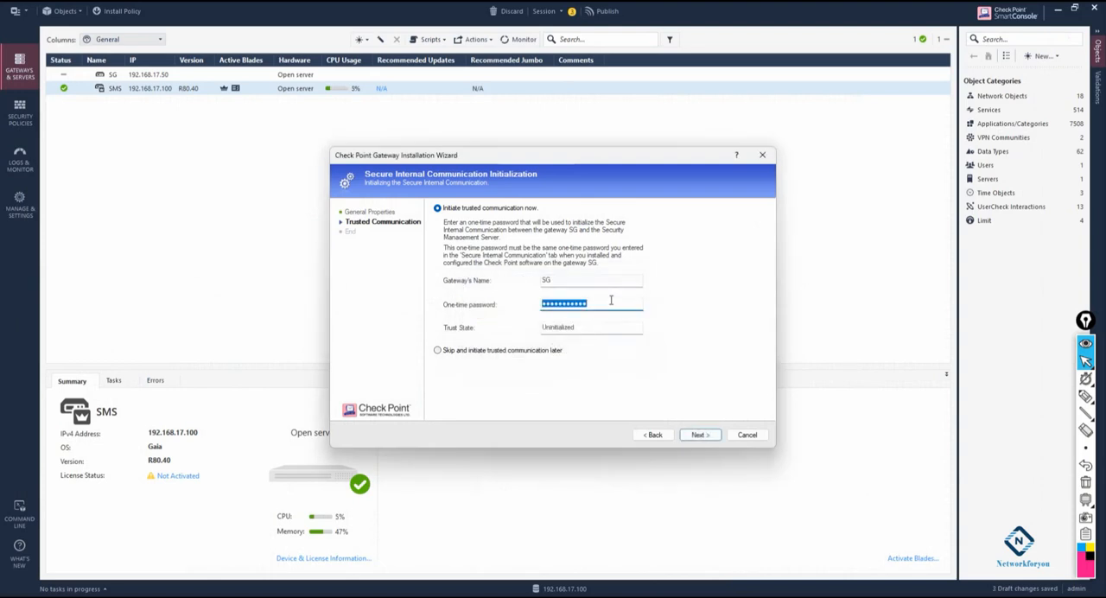
type("vpn123")
key("Return")
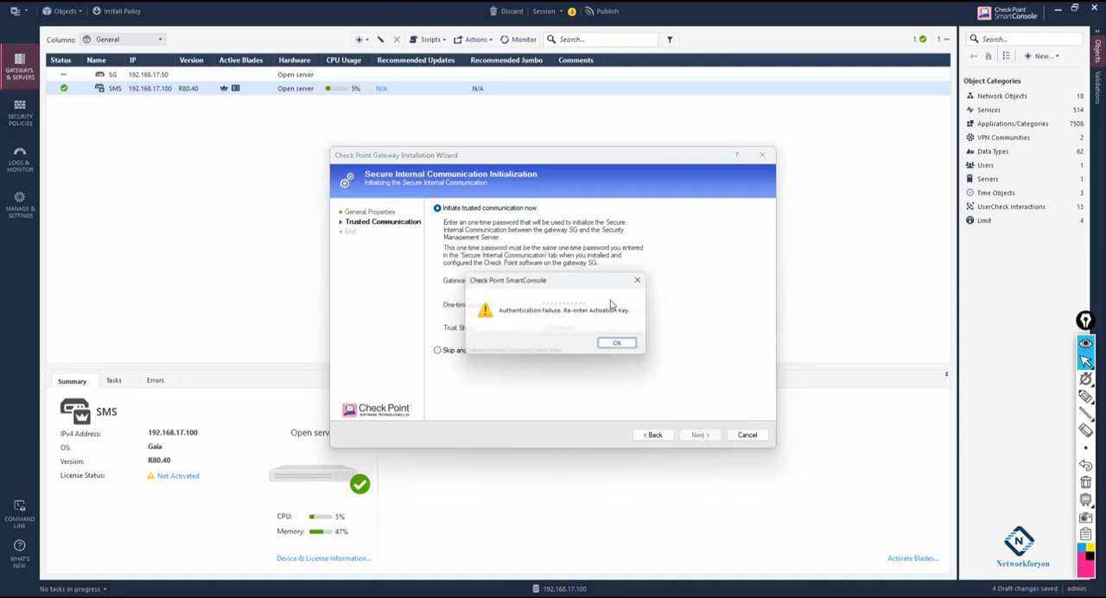
left_click(622, 345)
- Re-enter the one-time password for SG, initiate trusted communication, and close the retrieved topology results after comparing the interfaces
left_click_drag(590, 304, 535, 310)
type("123")
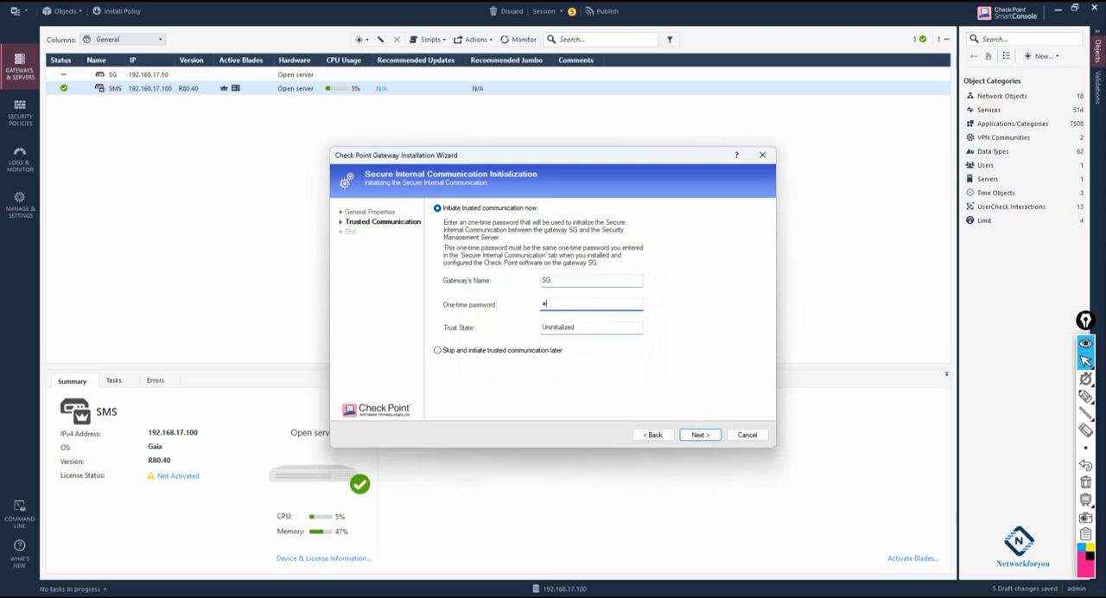
type("456789")
left_click(699, 435)
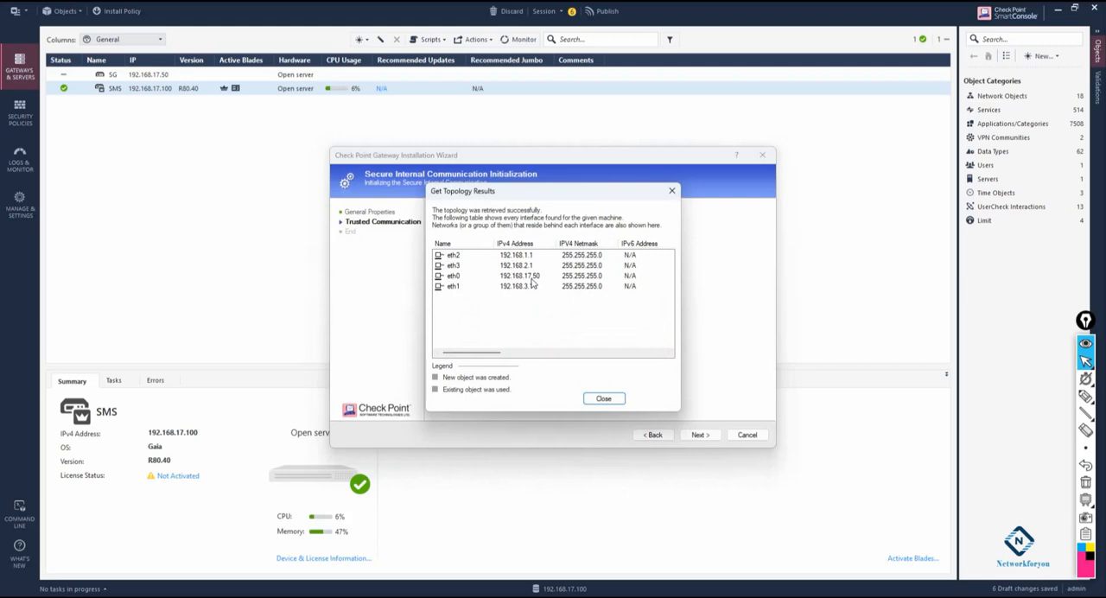
key("alt+Tab")
left_click(603, 398)
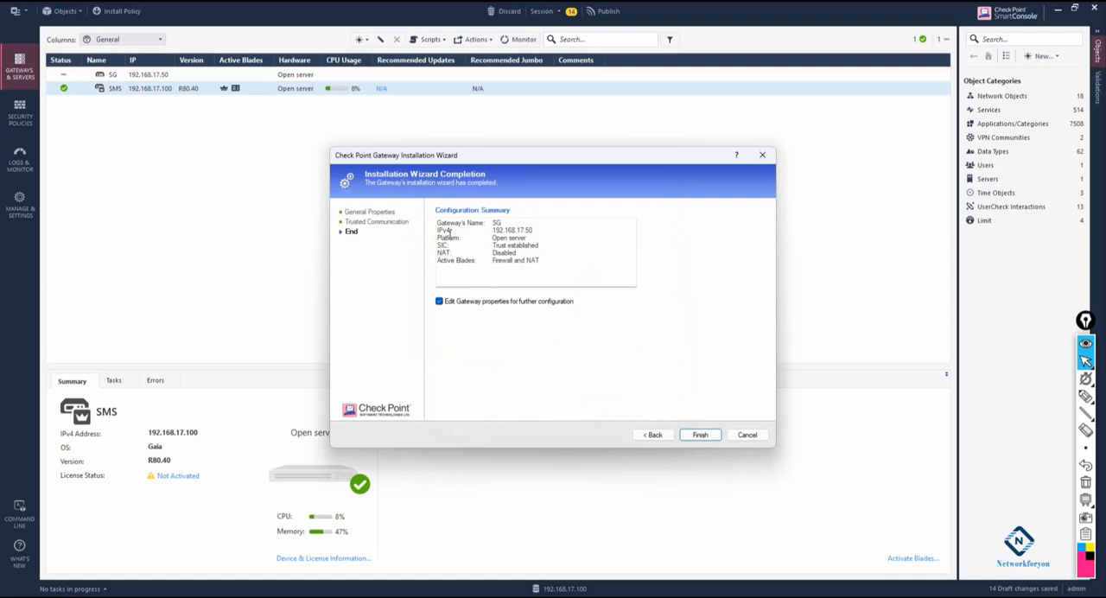
- Review the gateway's name and IPv4 address in the configuration summary and finish the wizard with further gateway property editing enabled
left_click_drag(507, 226, 490, 224)
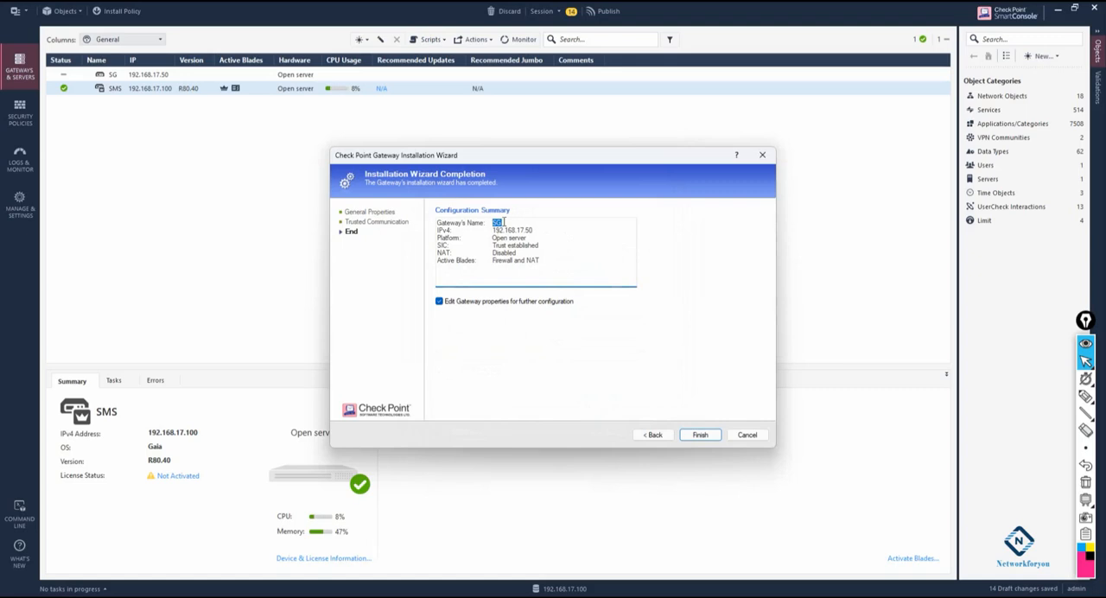
left_click_drag(503, 222, 485, 222)
left_click_drag(538, 231, 491, 238)
left_click(701, 435)
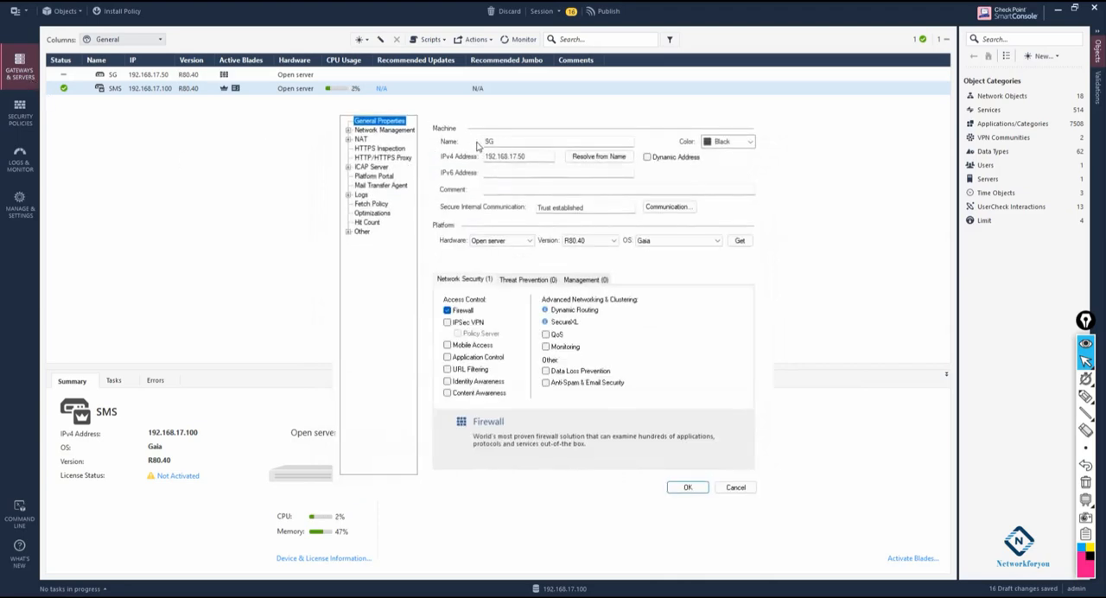
- Set the SG gateway's color to Pink and enable the Monitoring blade under Network Security
left_click(751, 142)
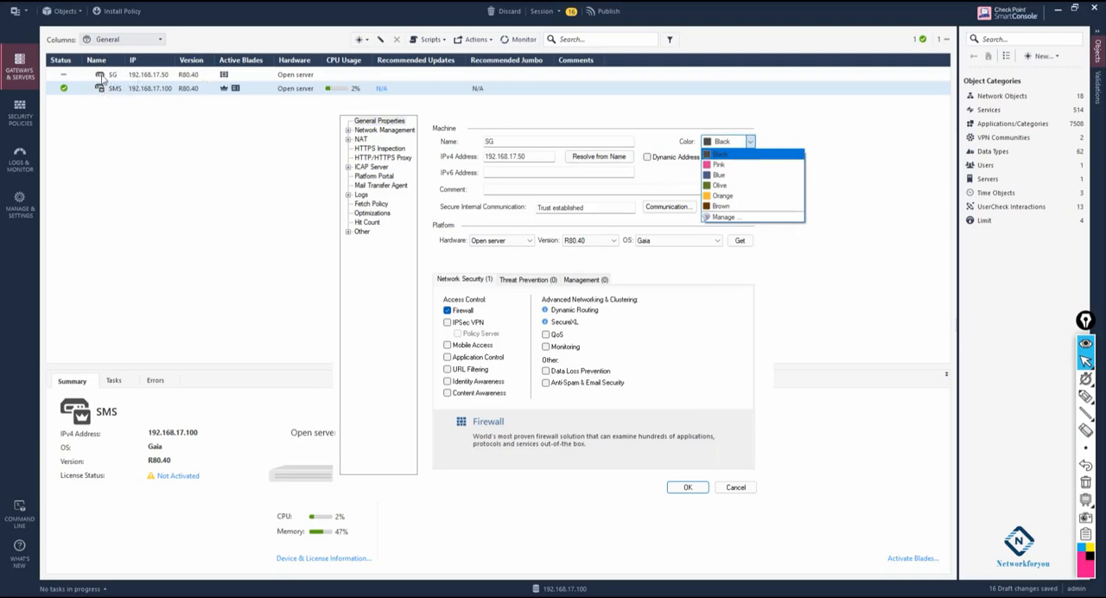
left_click(710, 165)
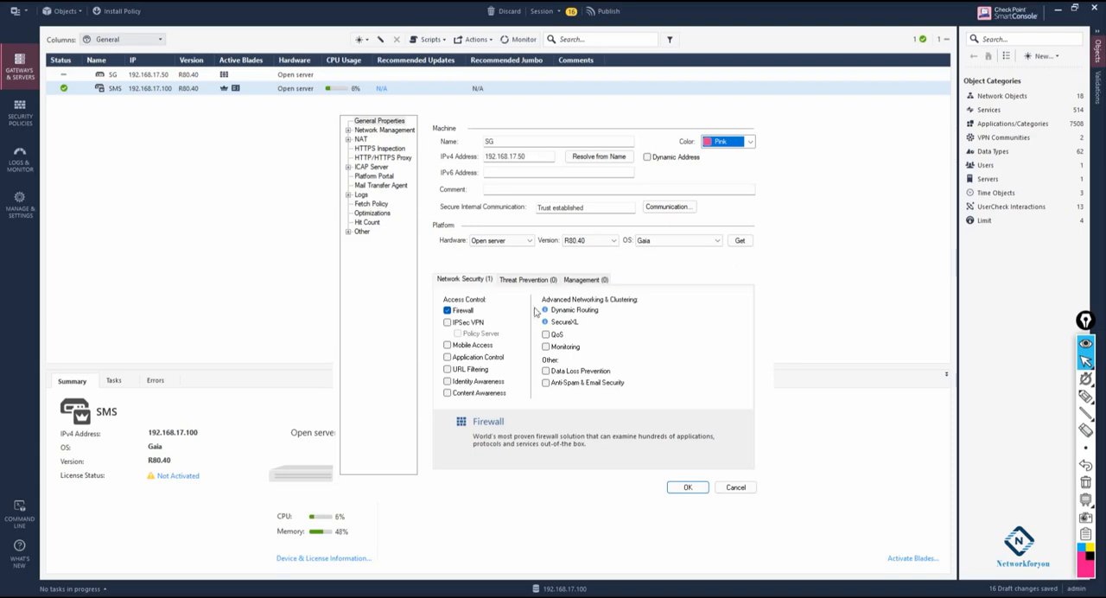
left_click(750, 142)
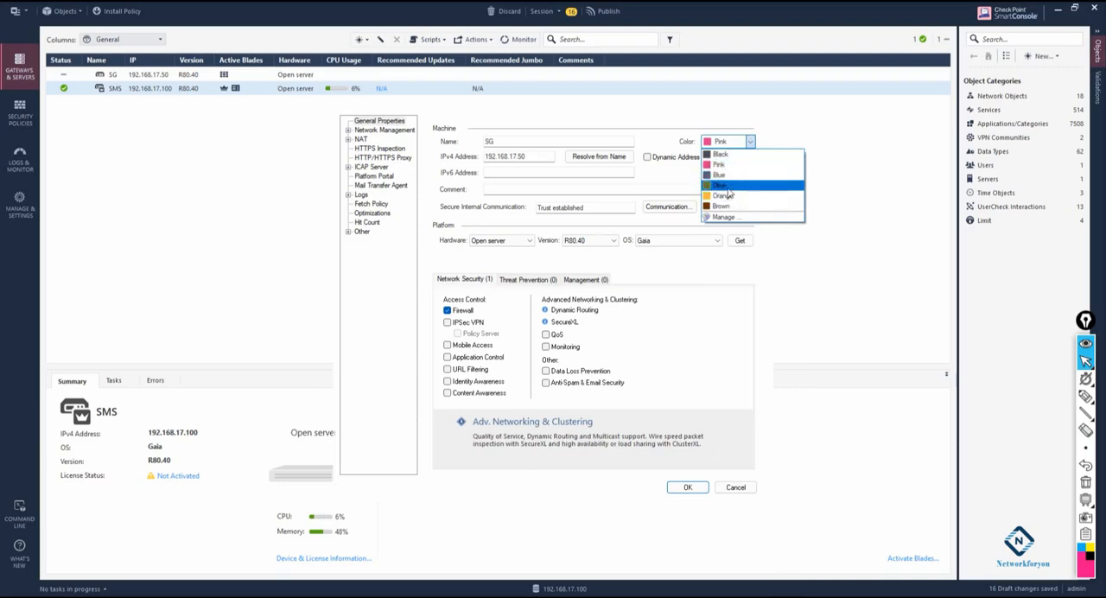
left_click(730, 185)
left_click(732, 141)
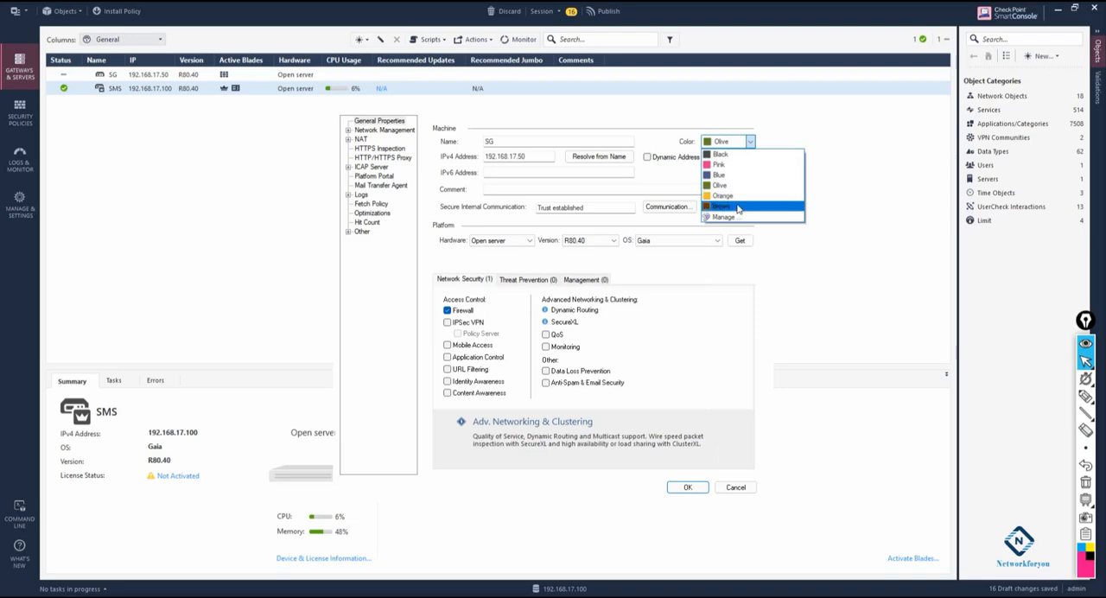
left_click(731, 164)
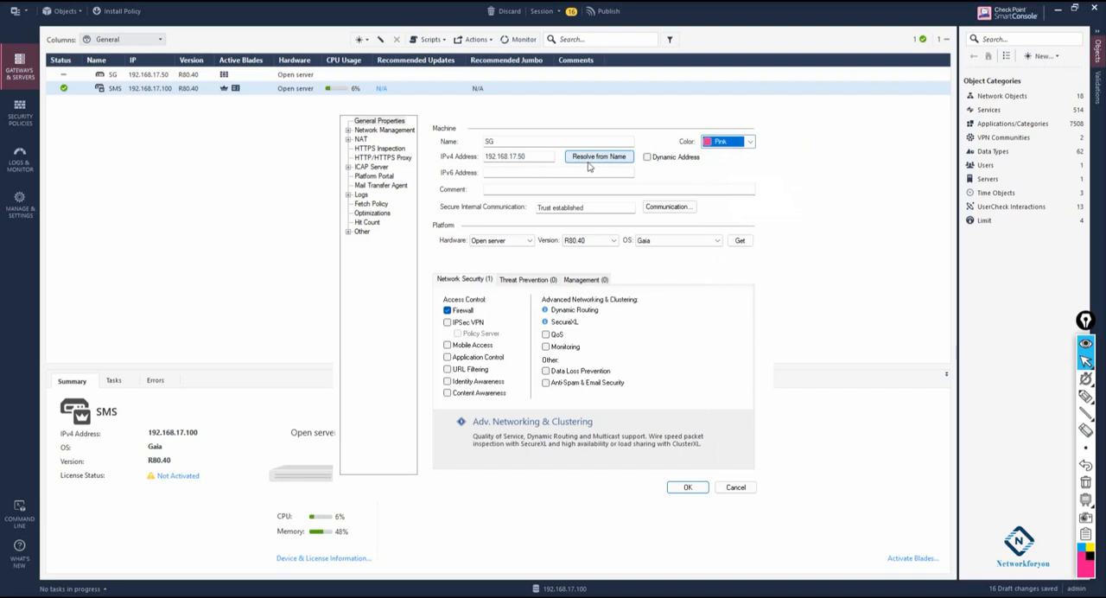
left_click(474, 282)
left_click(546, 348)
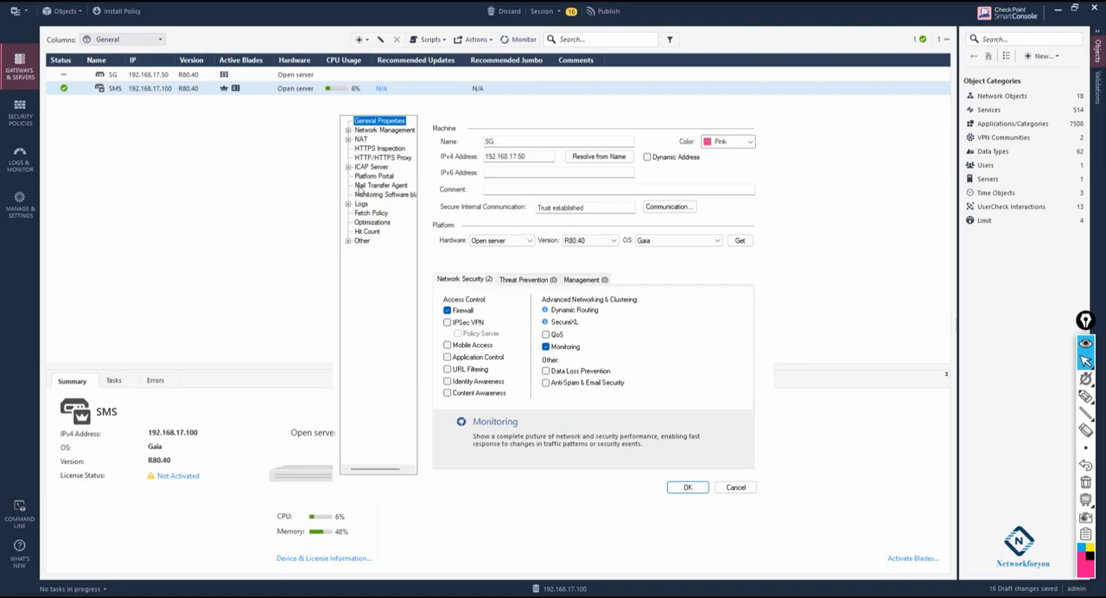
- Enable automatic address translation rules in SG's advanced NAT settings to hide this gateway behind another gateway
left_click(348, 140)
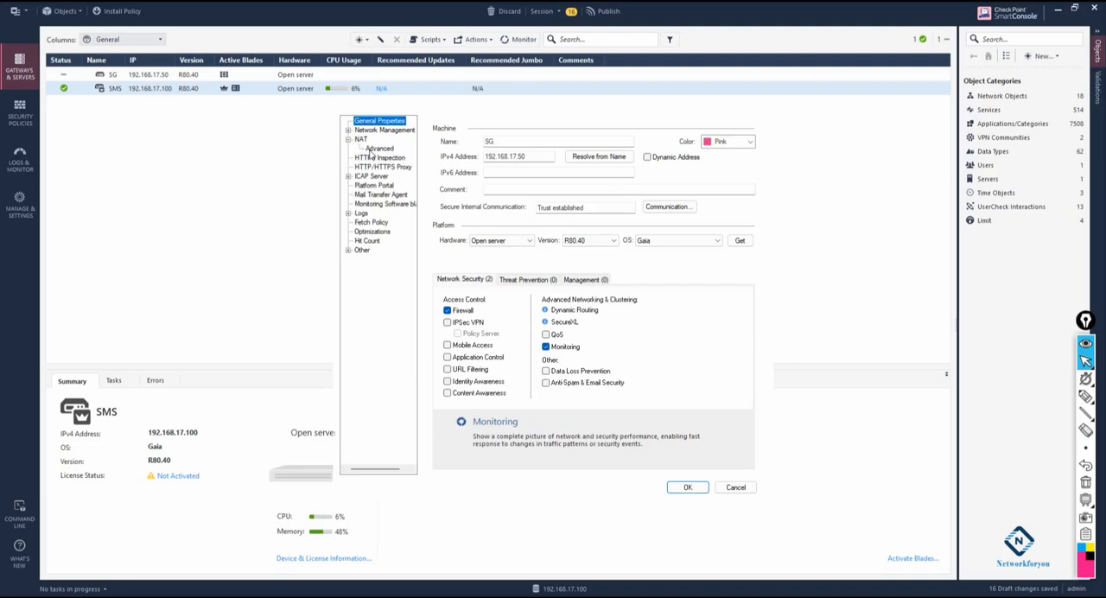
left_click(372, 149)
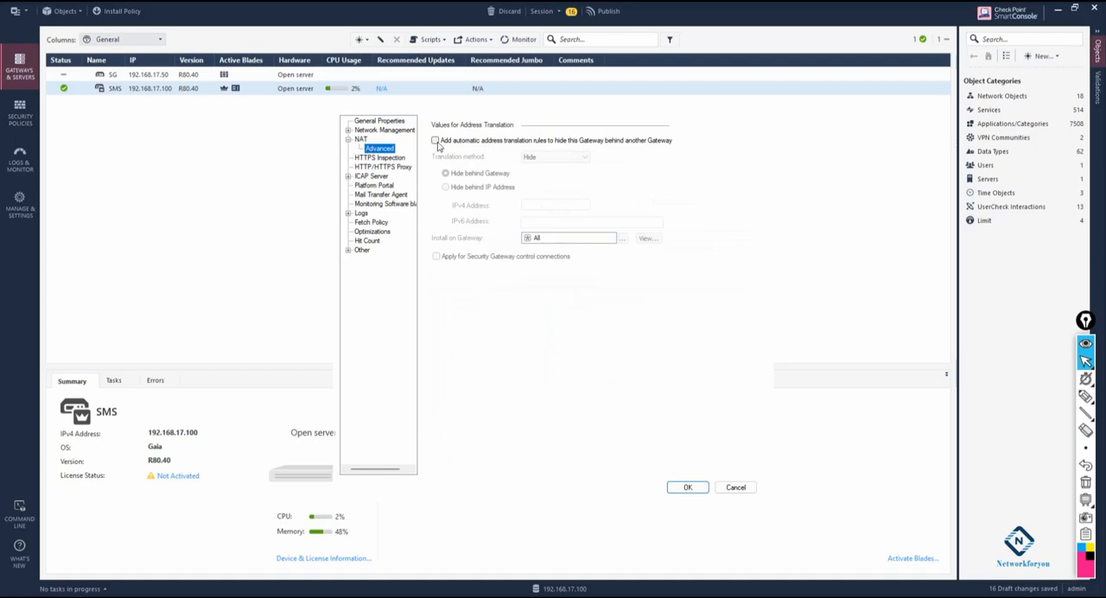
left_click(436, 141)
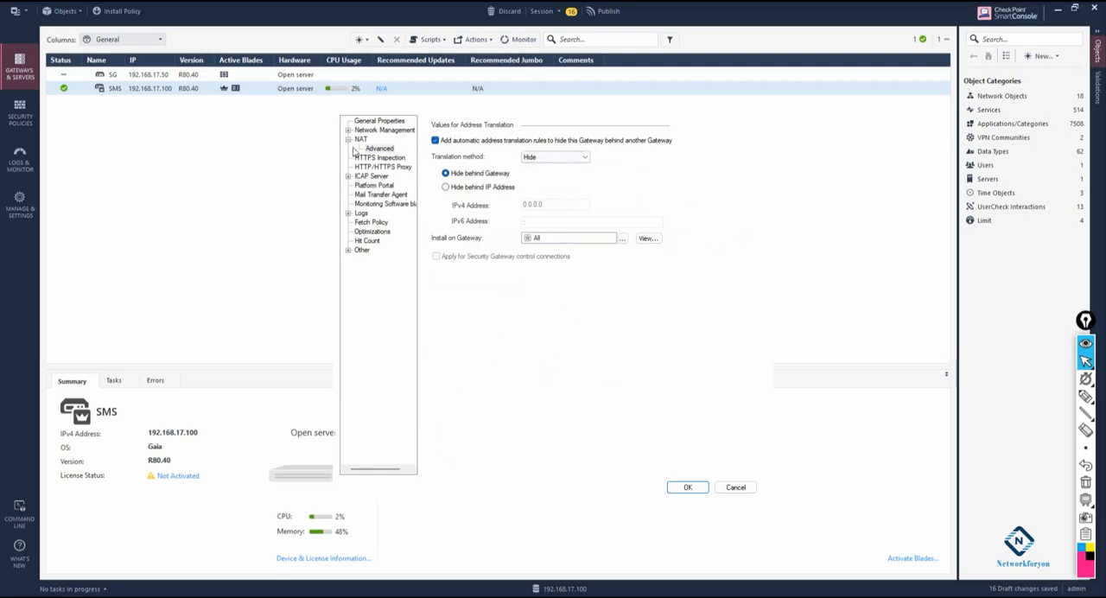
- Disable the automatic address translation rules that hide SG behind another gateway in its advanced NAT settings
left_click(362, 140)
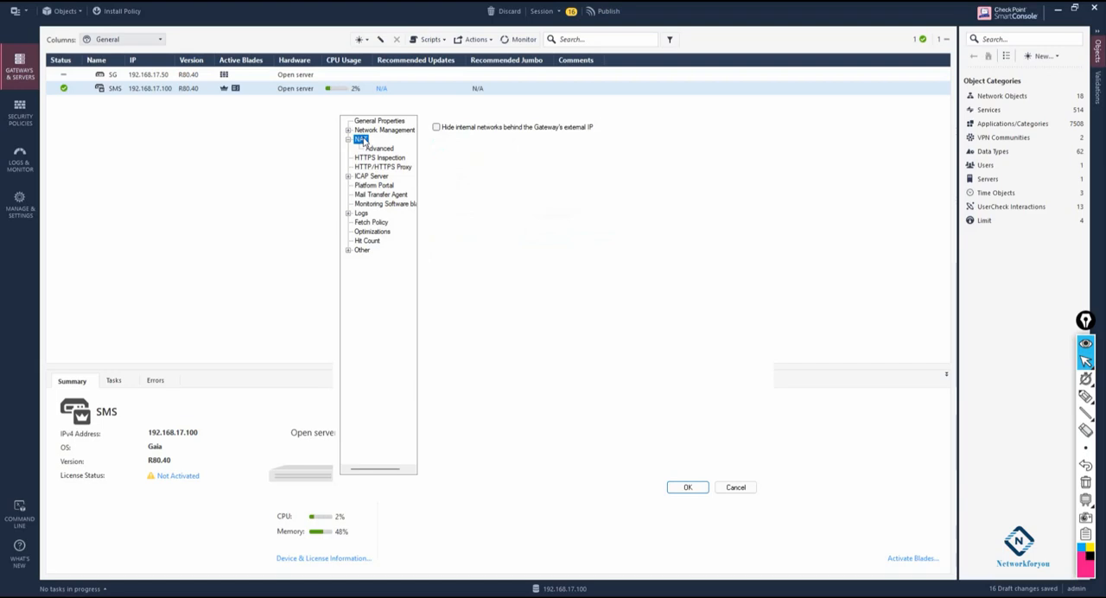
left_click(378, 148)
left_click(435, 140)
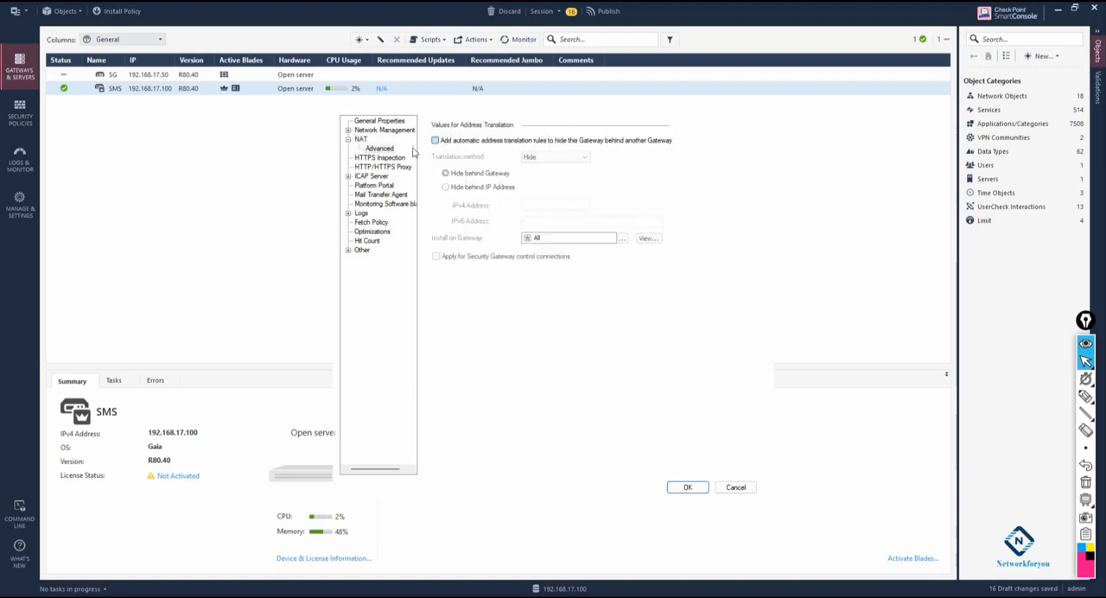
- Enable hiding internal networks behind the gateway's external IP in SG's NAT settings and save the gateway properties
left_click(360, 139)
left_click(435, 127)
left_click(361, 140)
left_click(348, 139)
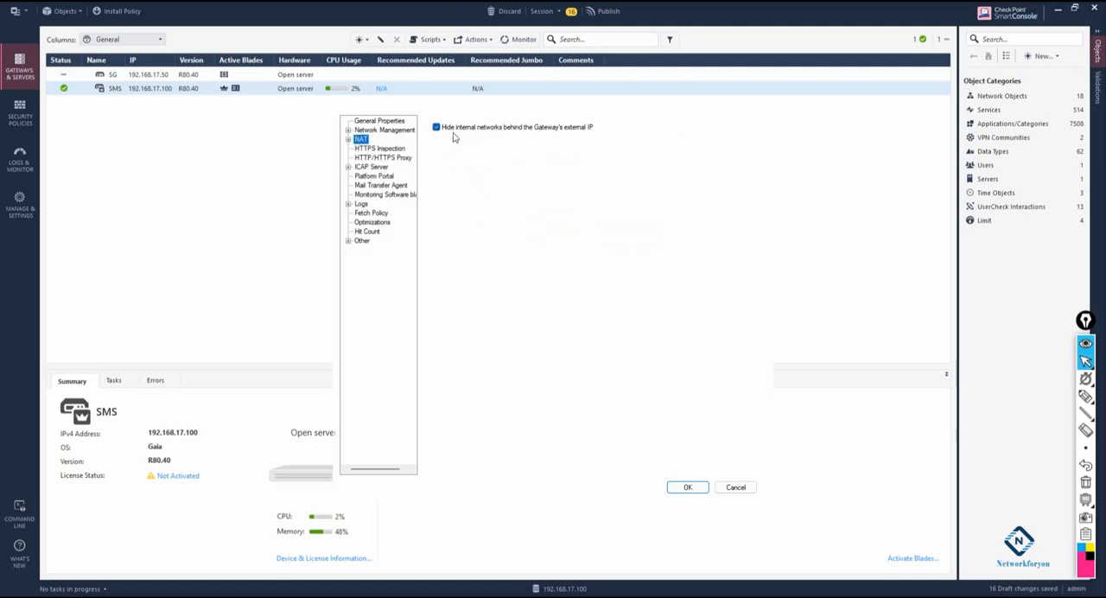
left_click(686, 490)
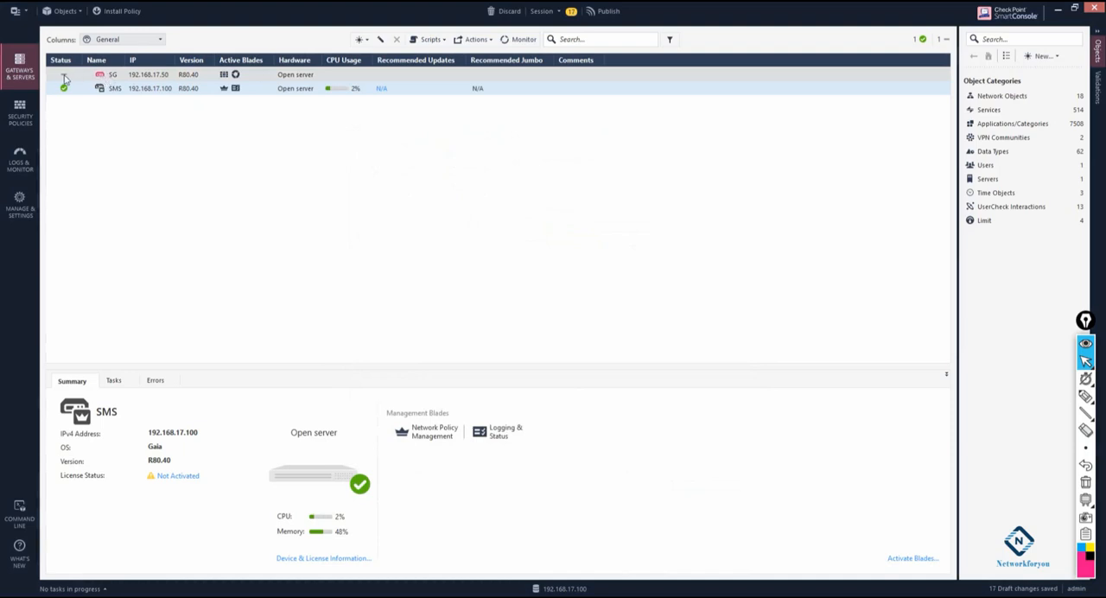
- Reopen SG's properties to check its general and NAT settings, accept them, and publish the session's changes
mouse_move(67, 80)
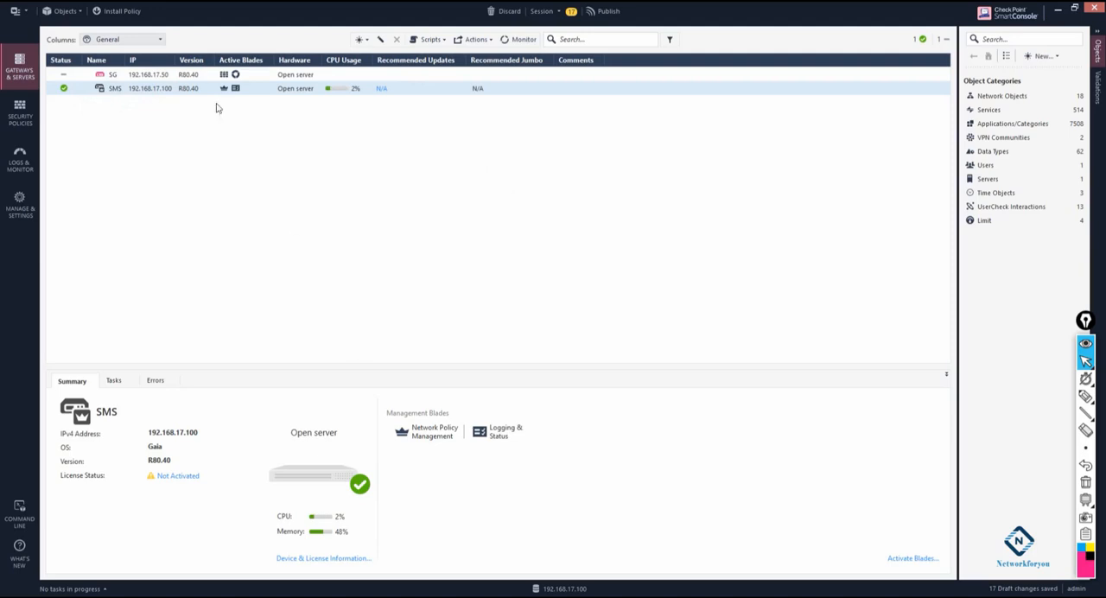
left_click(102, 78)
double_click(69, 76)
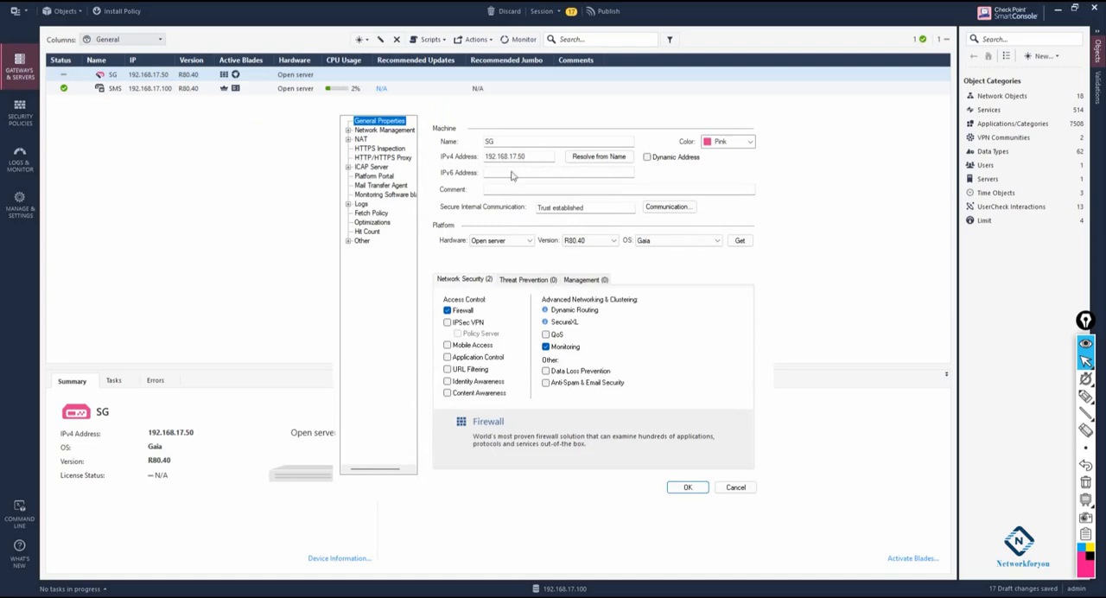
left_click(363, 140)
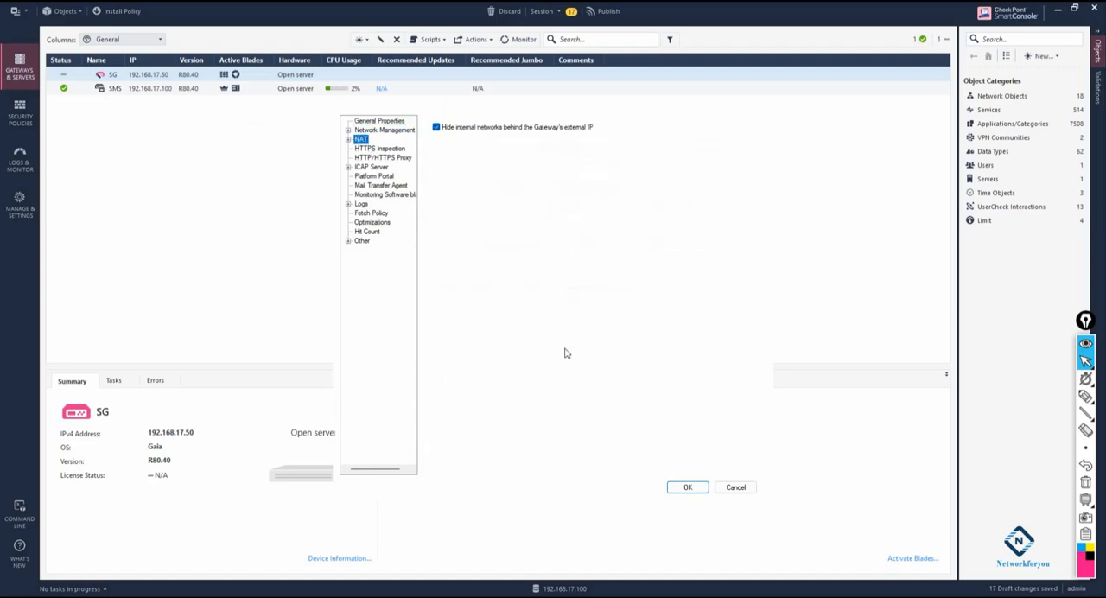
left_click(688, 488)
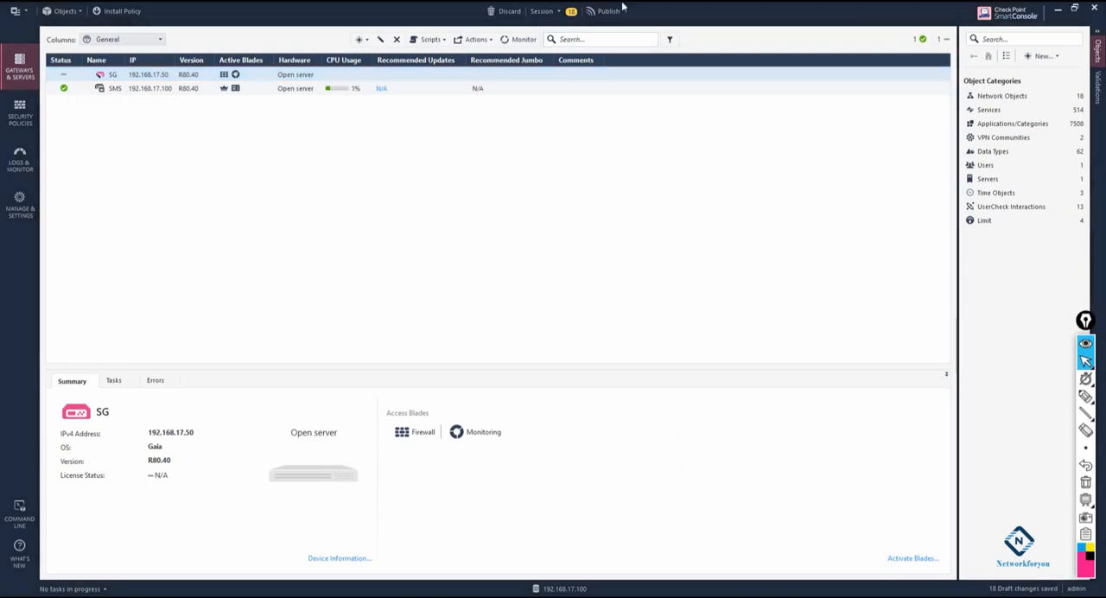
left_click(609, 10)
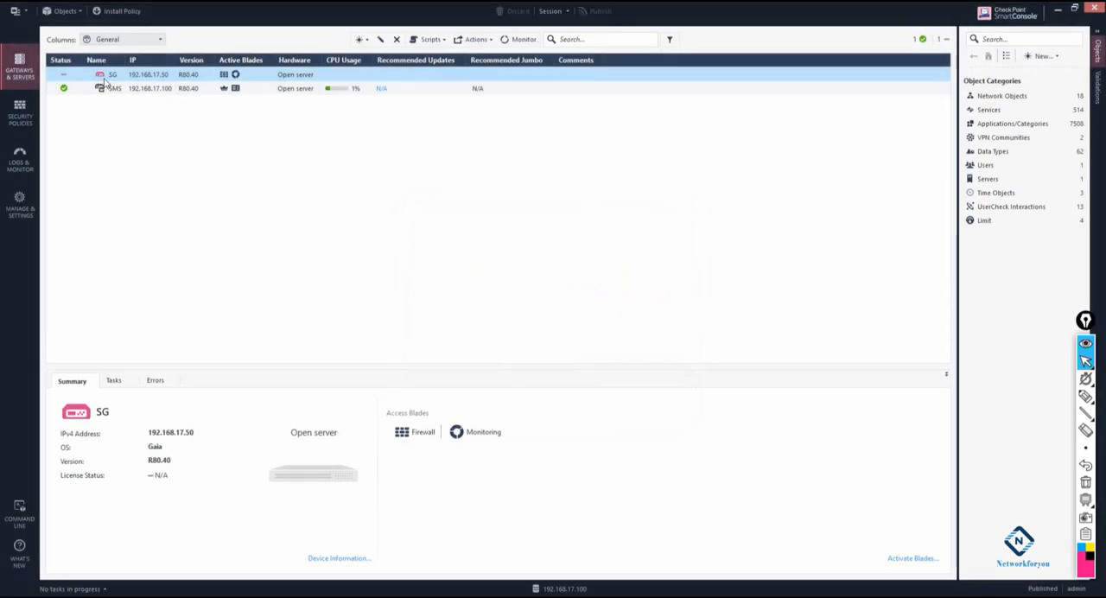
left_click(130, 12)
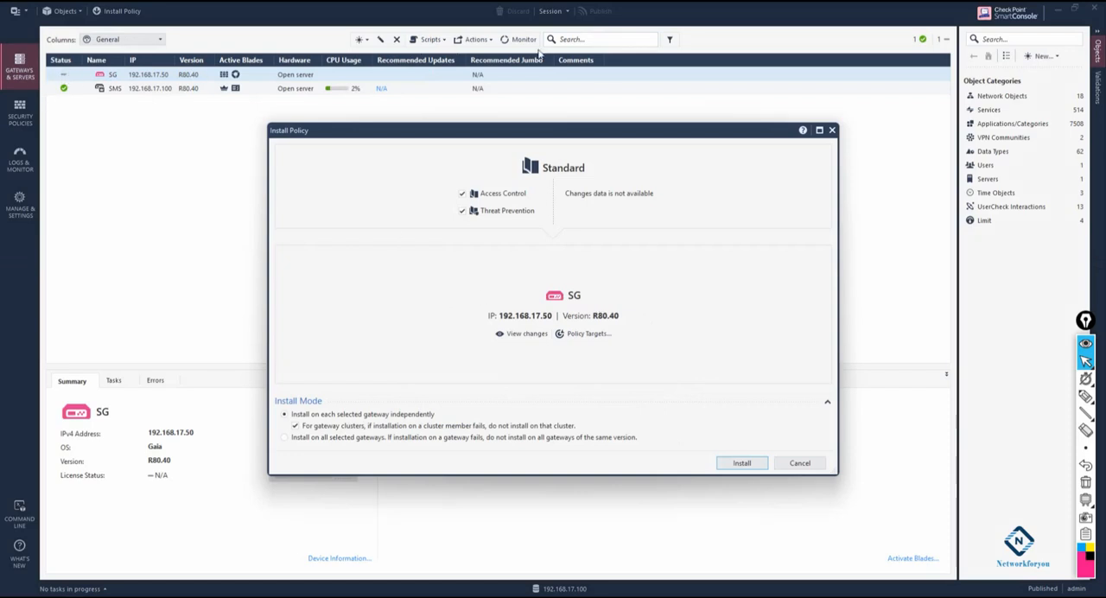
left_click(804, 464)
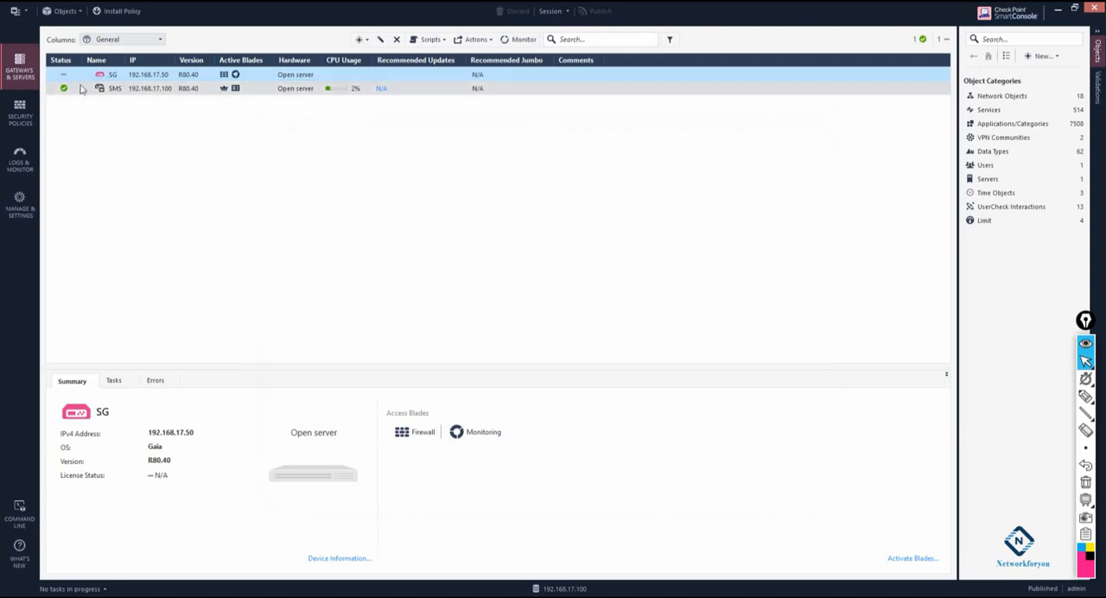
mouse_move(66, 79)
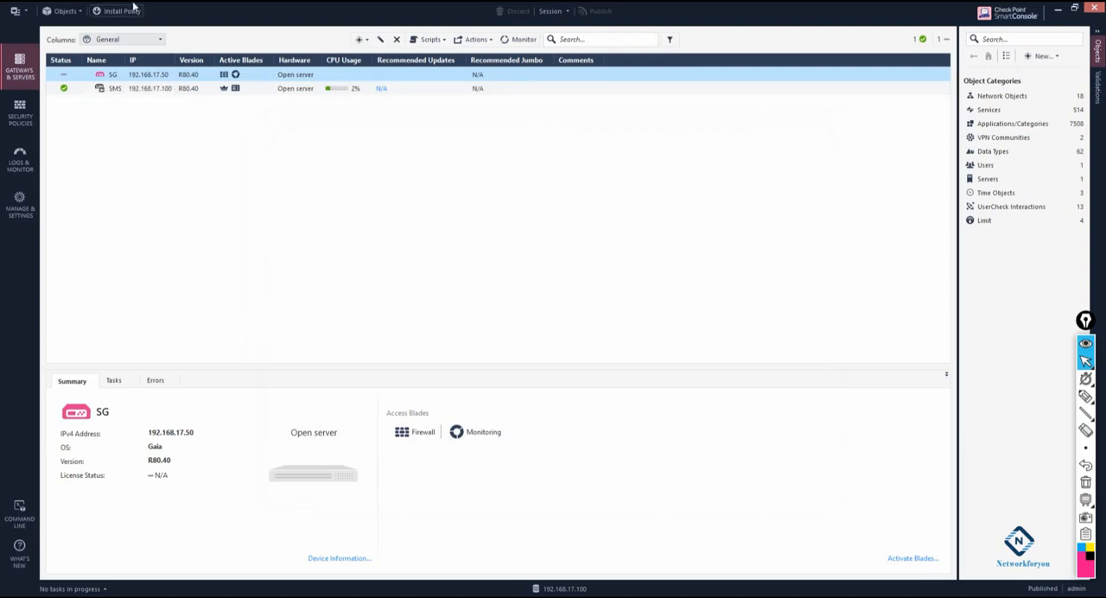
left_click(122, 11)
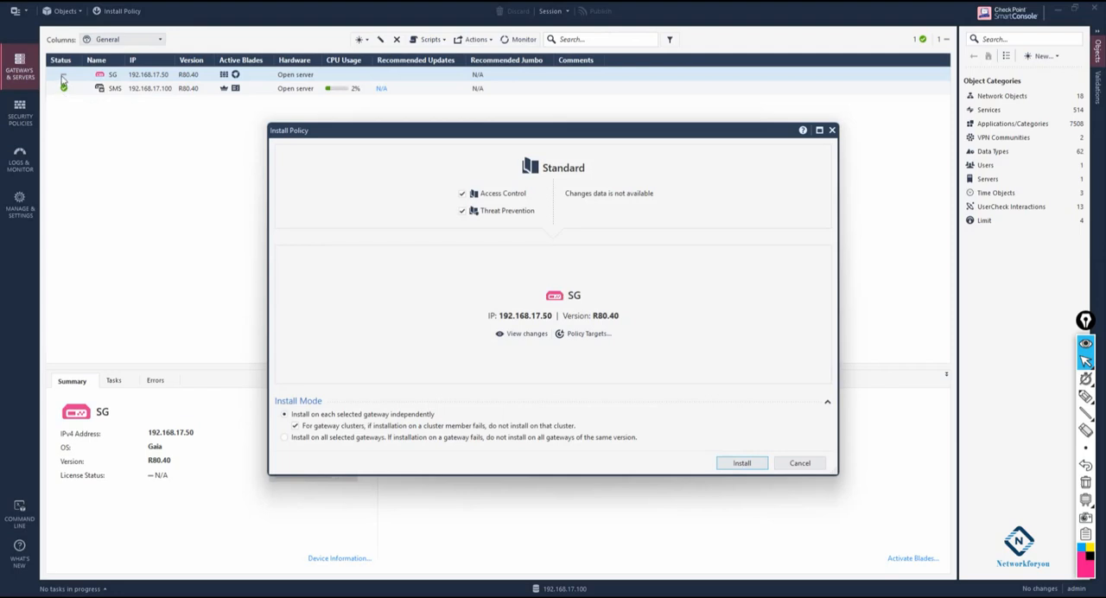
left_click(787, 464)
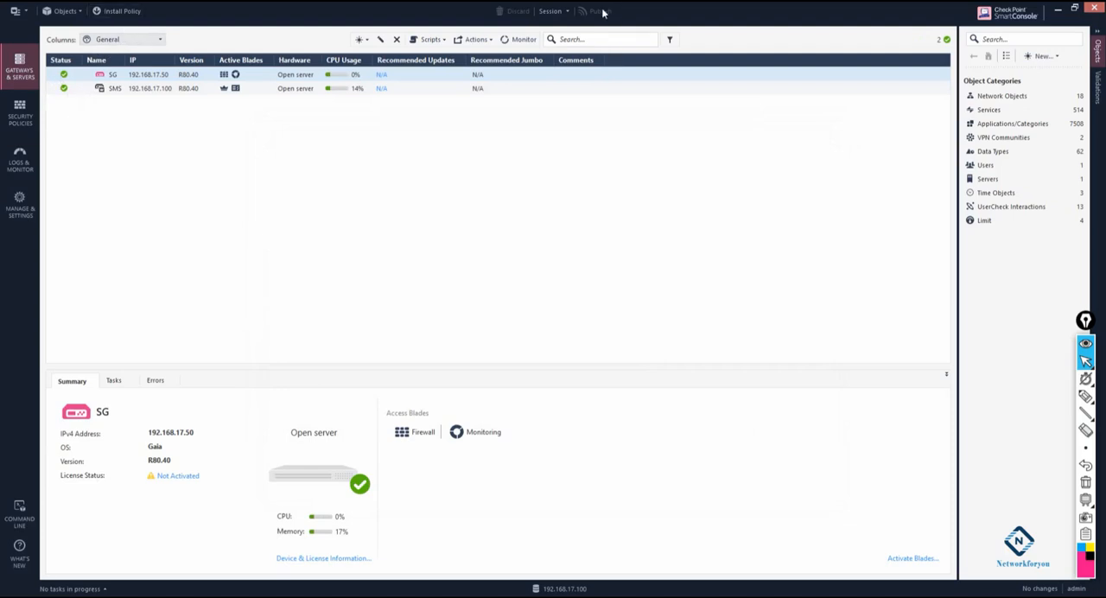
- Install the Standard policy with Access Control and Threat Prevention on SG, and review the installation task details before closing them
left_click(105, 12)
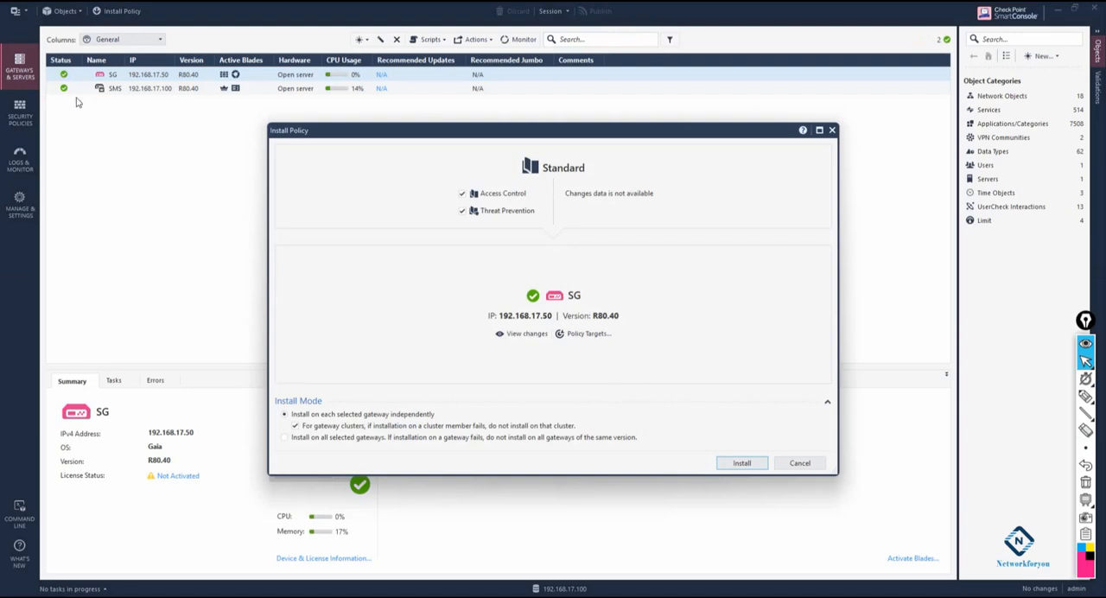
left_click(741, 463)
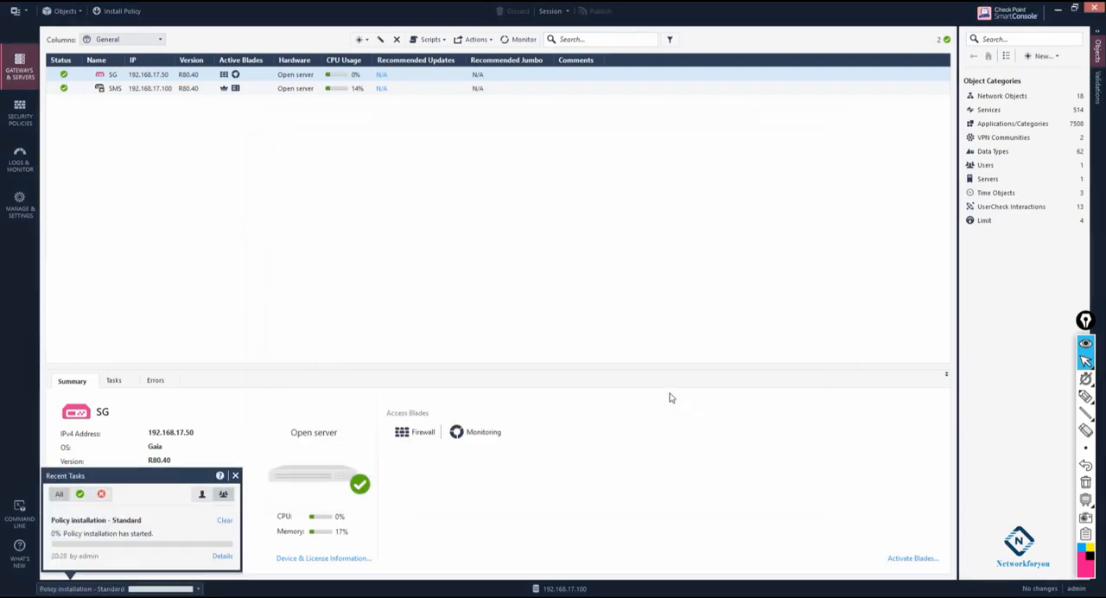
left_click(221, 556)
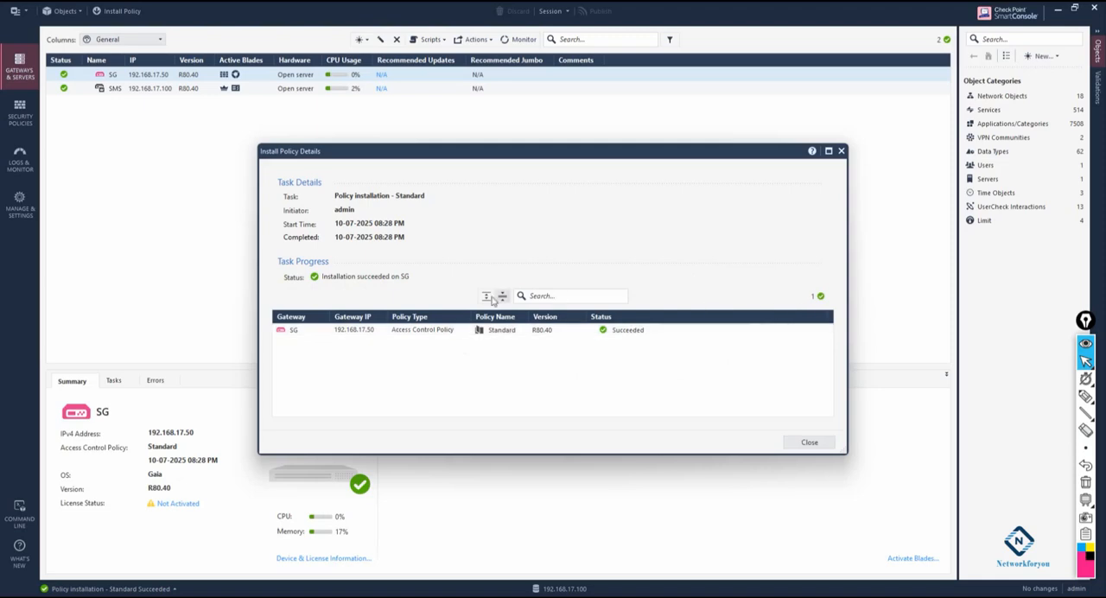
left_click(804, 445)
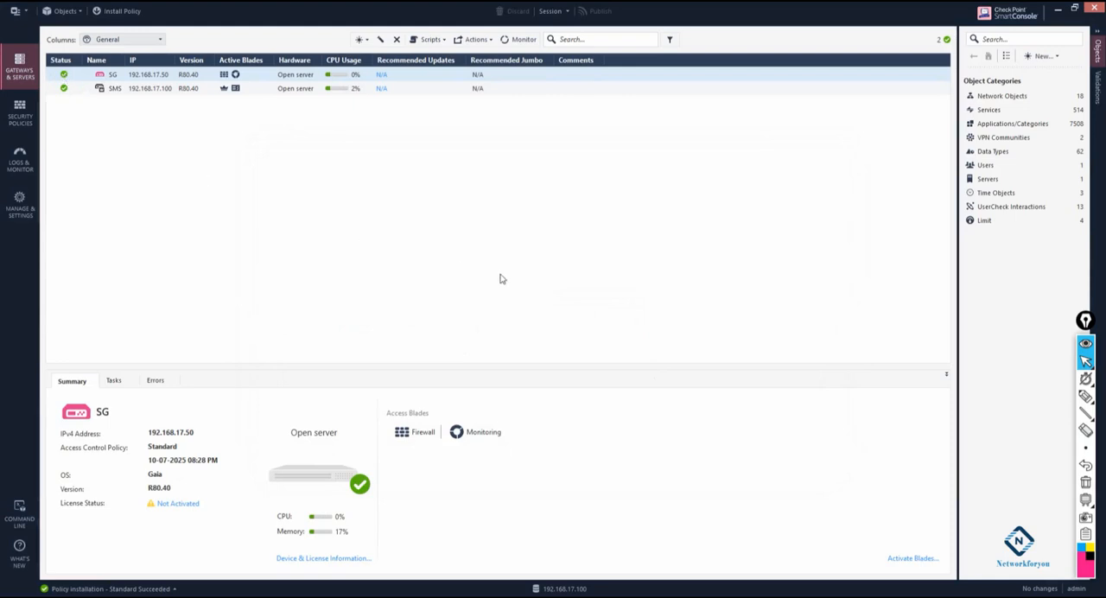
- Select the SG gateway to check its summary, and open the Security Policies view
left_click(205, 505)
left_click(110, 77)
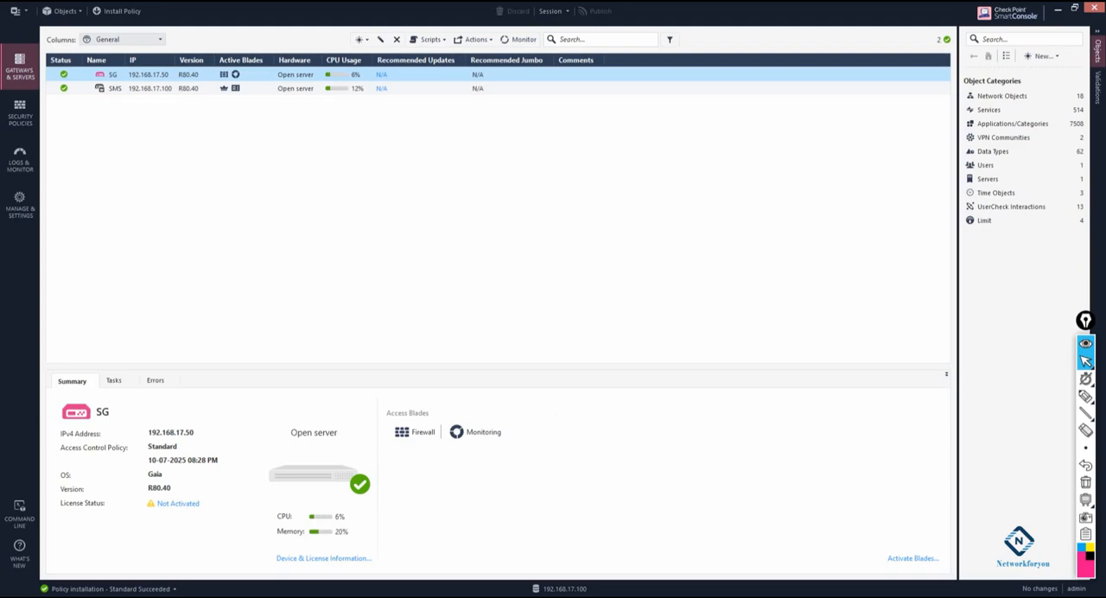
left_click(32, 112)
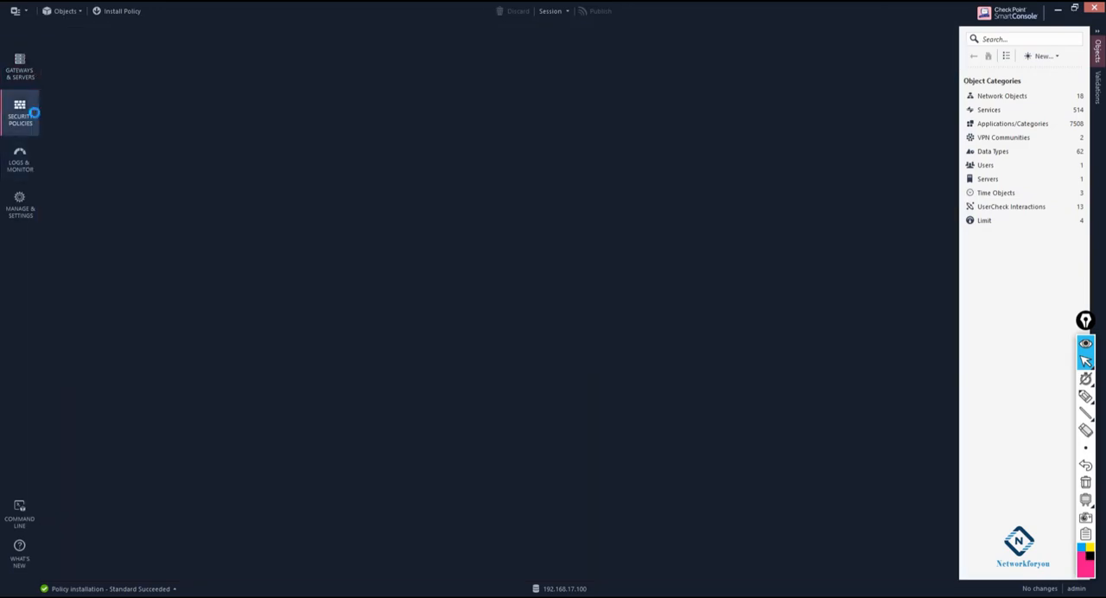